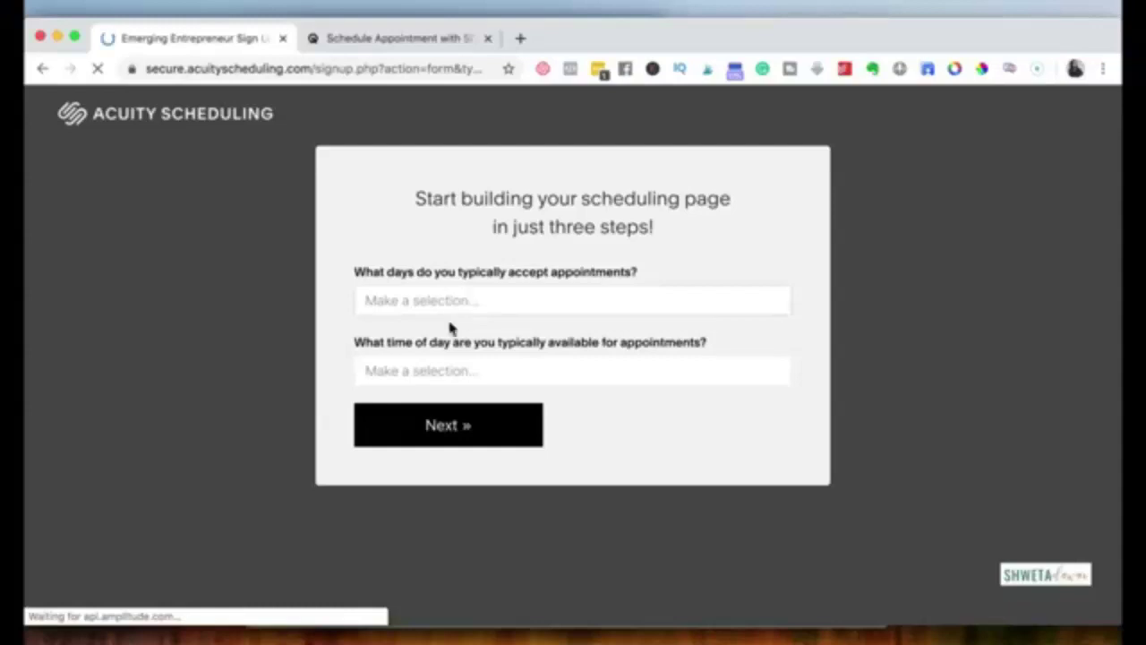
Step: Answer the sign-up questions: mornings 6am-10am, Google Calendar, no online payments, clients in several time zones
click(447, 381)
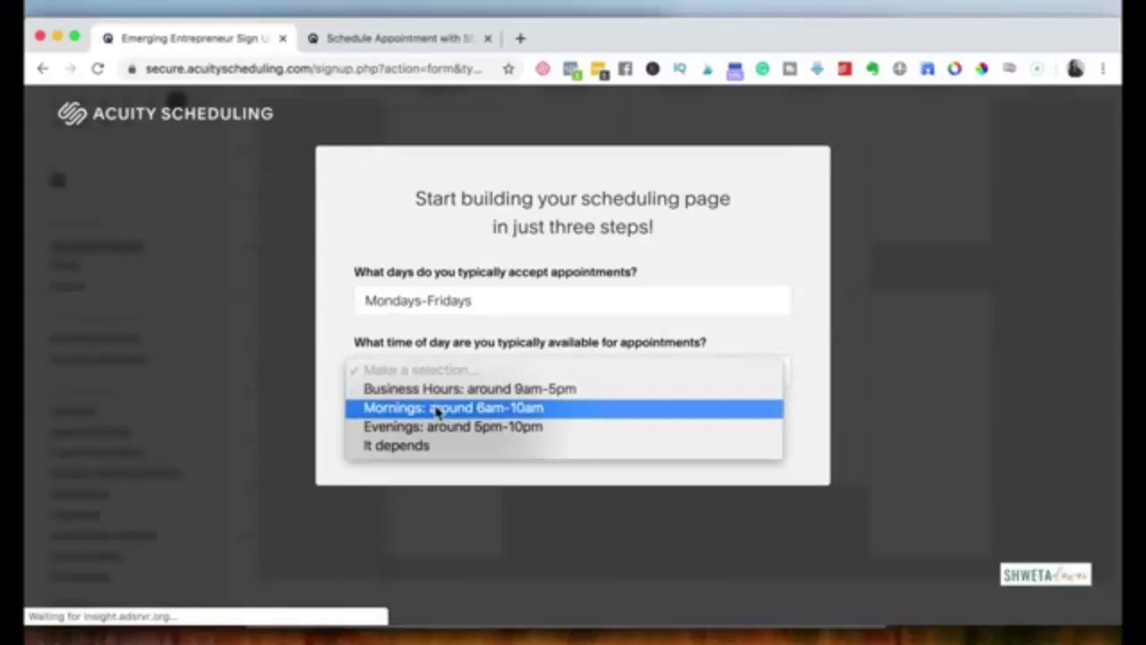
click(436, 410)
click(436, 428)
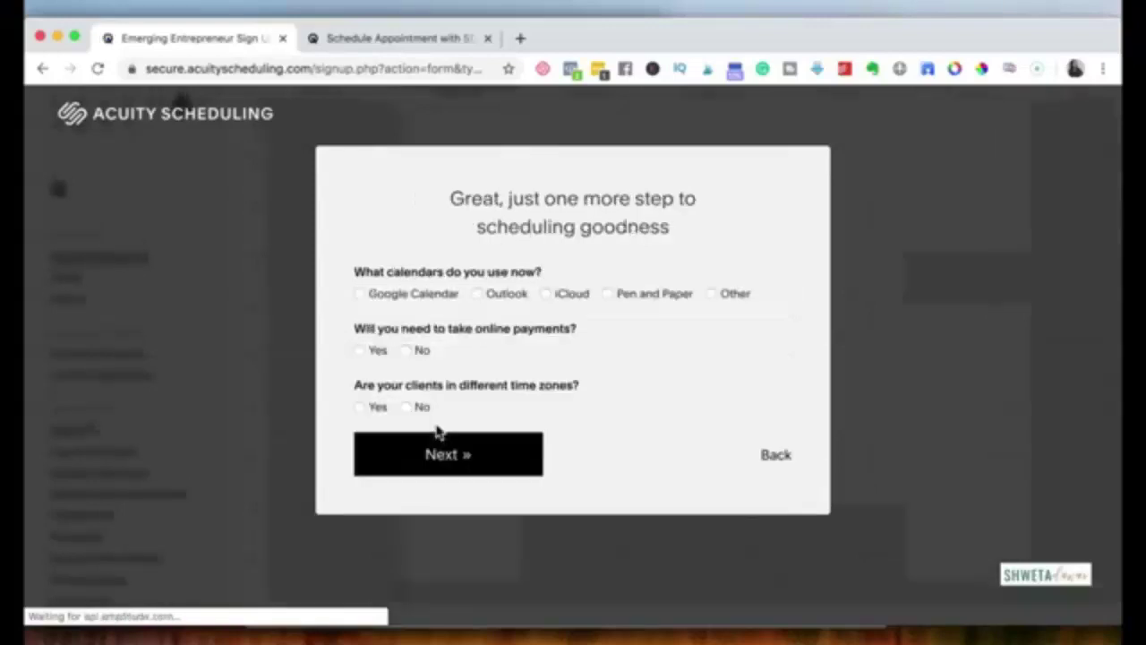
click(361, 298)
click(408, 361)
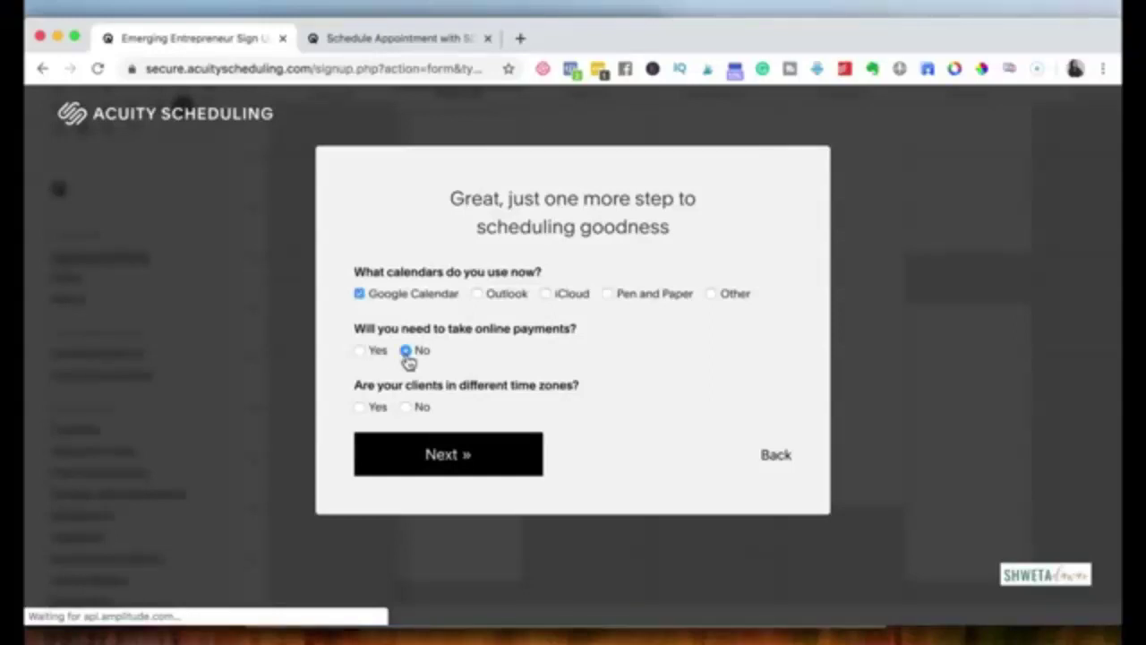
click(360, 408)
click(408, 455)
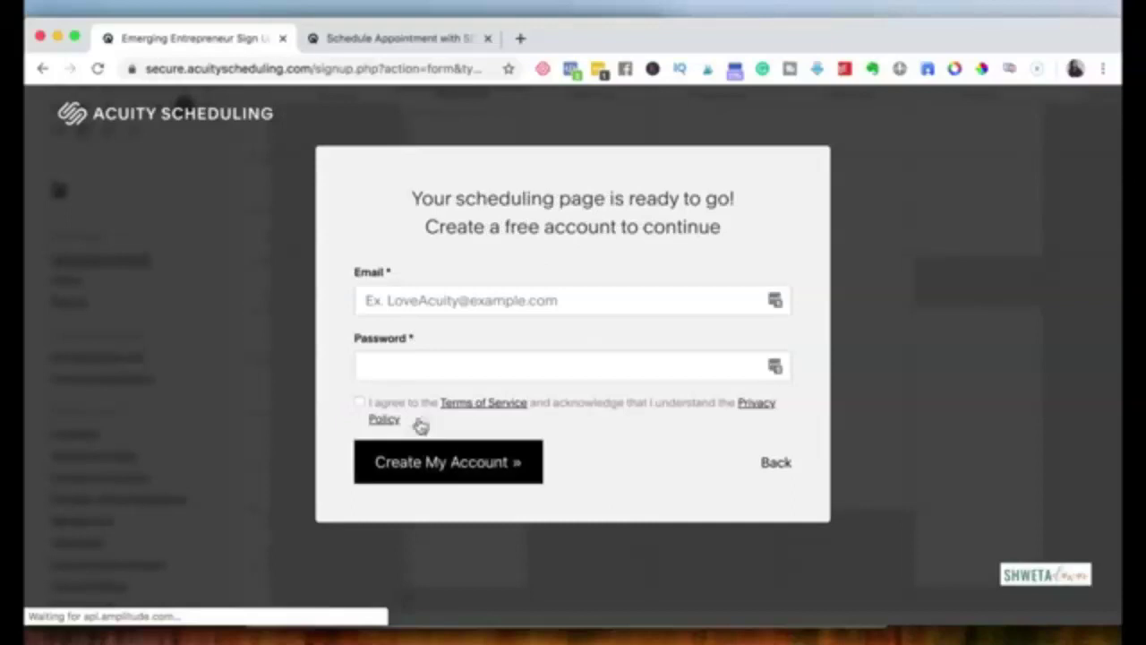
Step: Create the free account with the account email and password, accepting the Terms of Service
click(440, 301)
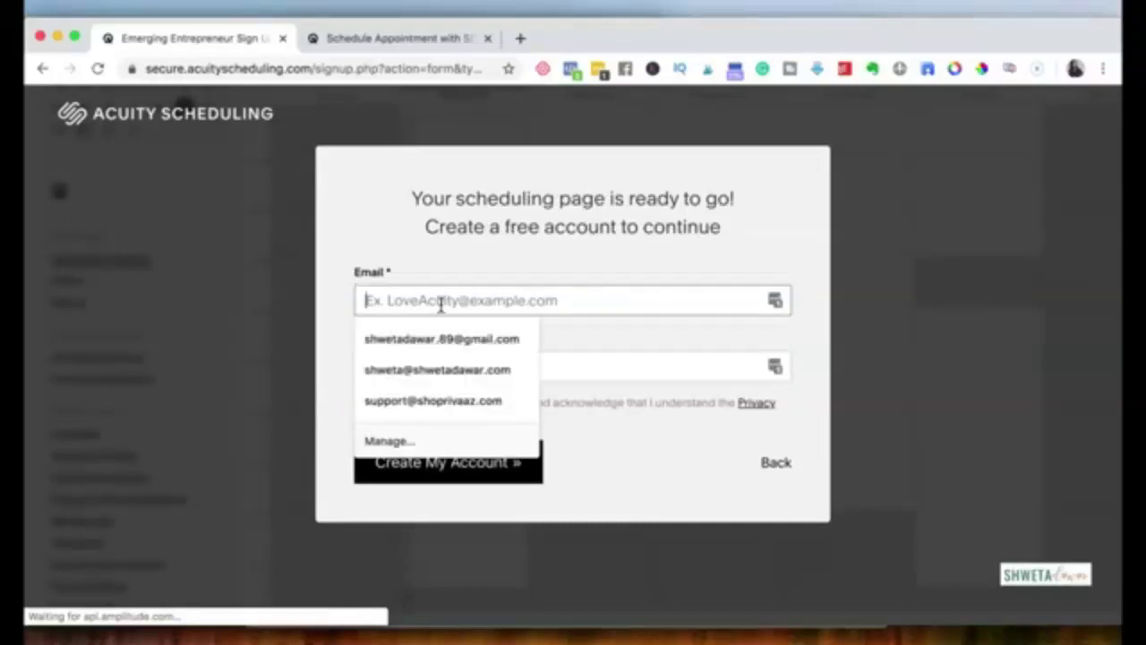
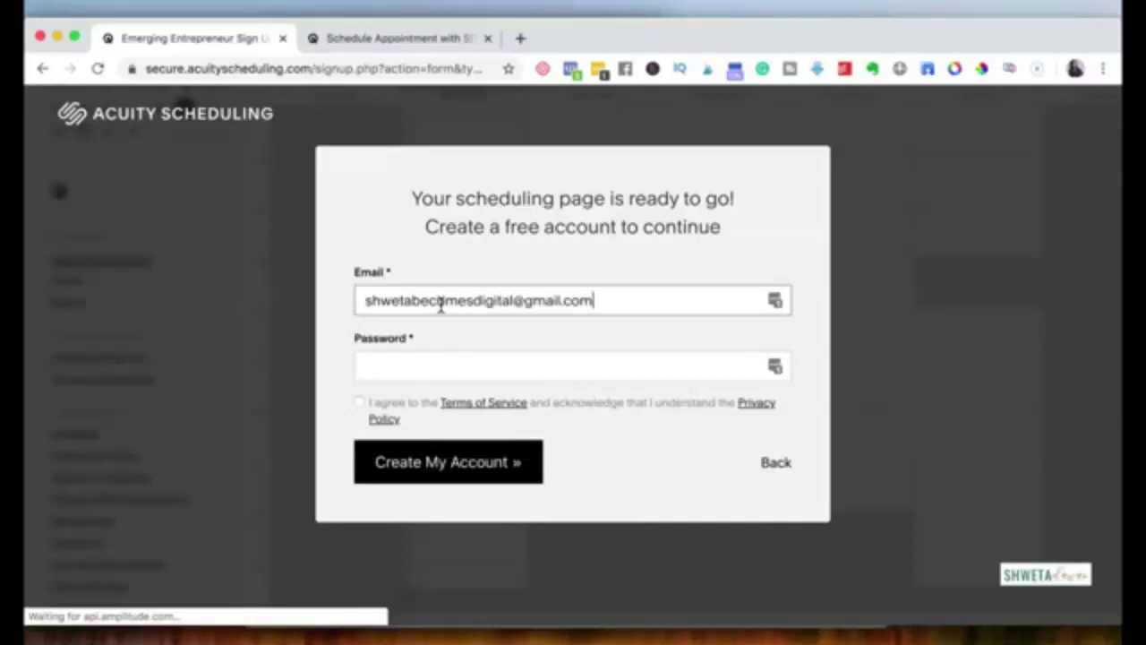
key(Tab)
key(super+v)
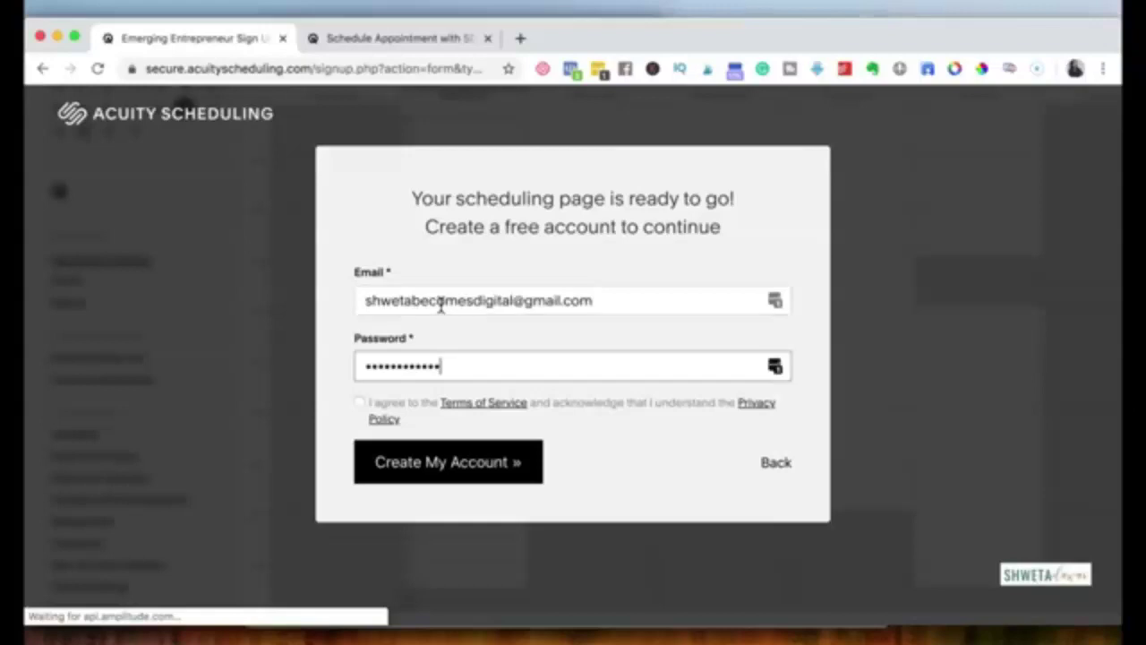
key(Return)
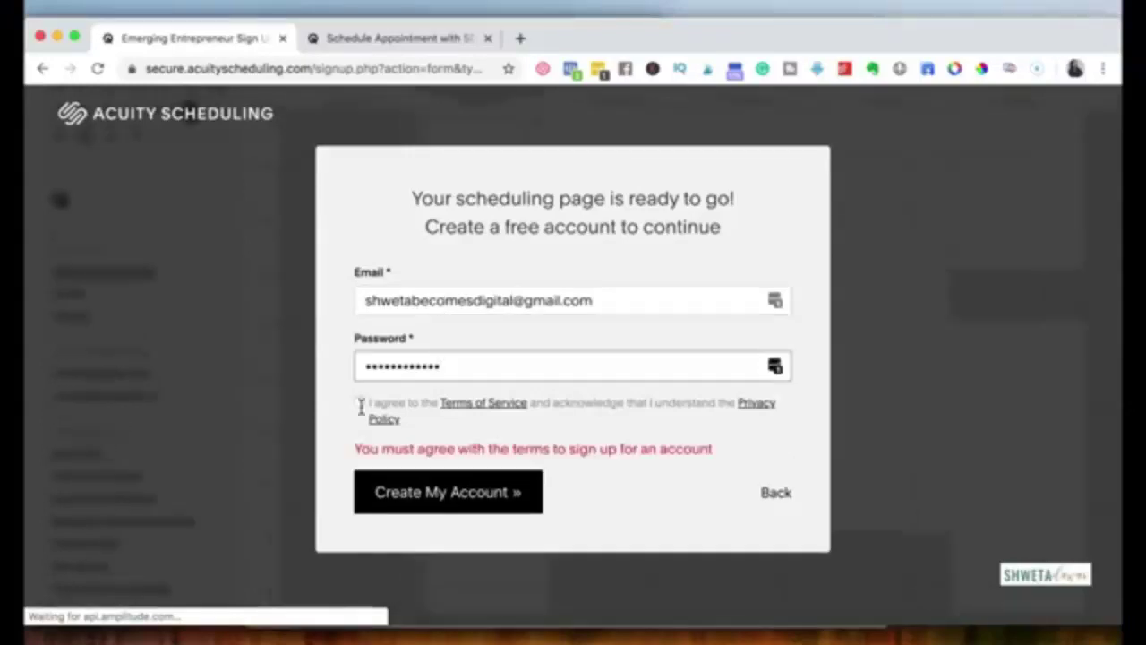
click(436, 510)
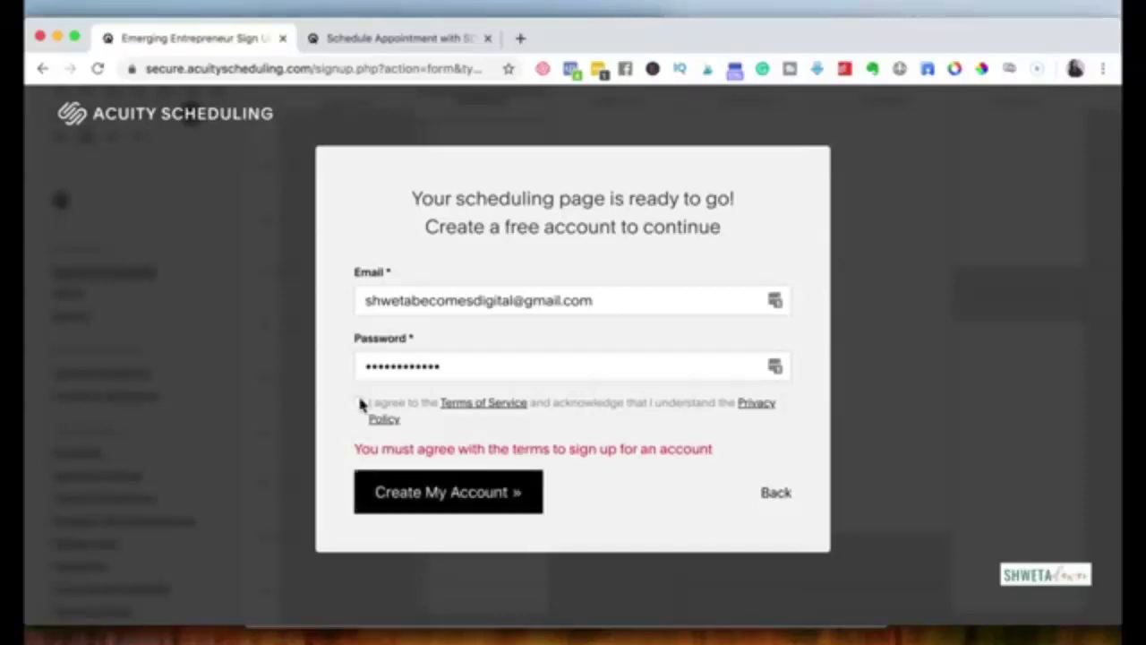
click(360, 403)
click(421, 493)
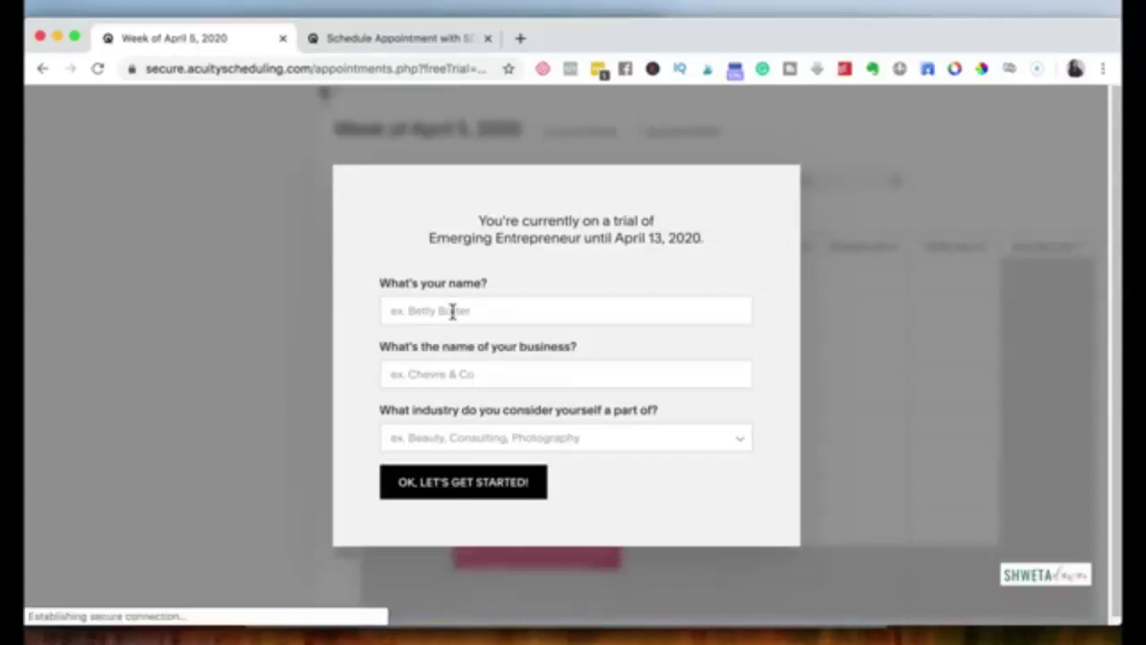
Step: Fill in your name, business name SDC and industry Consulting, then finish the welcome form
click(453, 310)
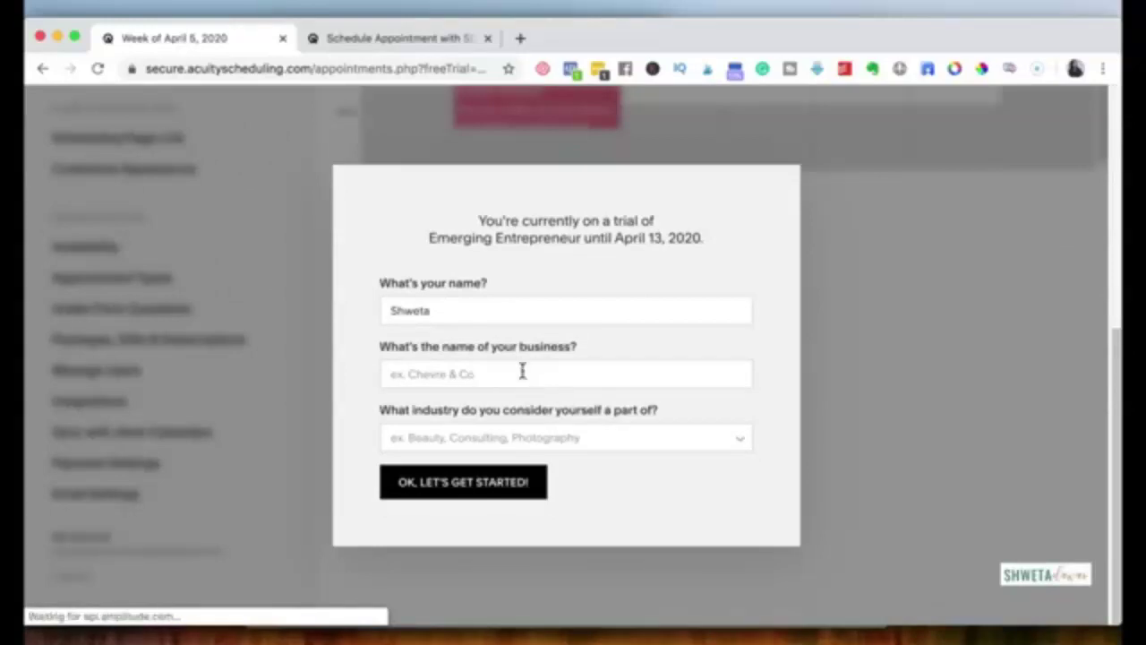
click(522, 372)
text(SDC)
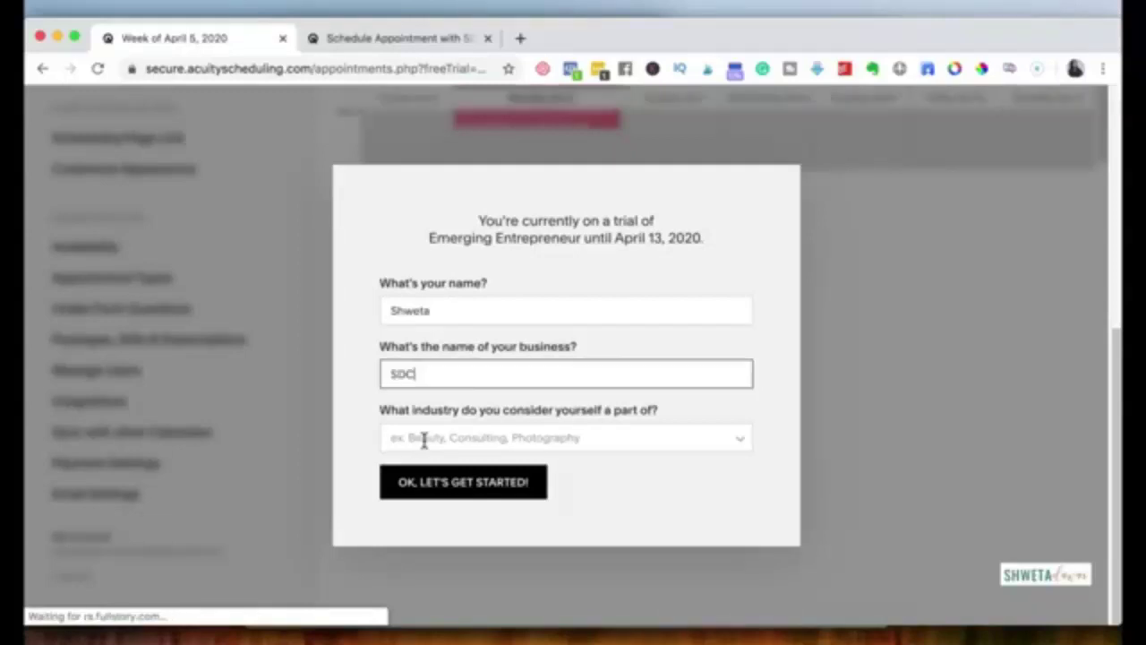
click(424, 439)
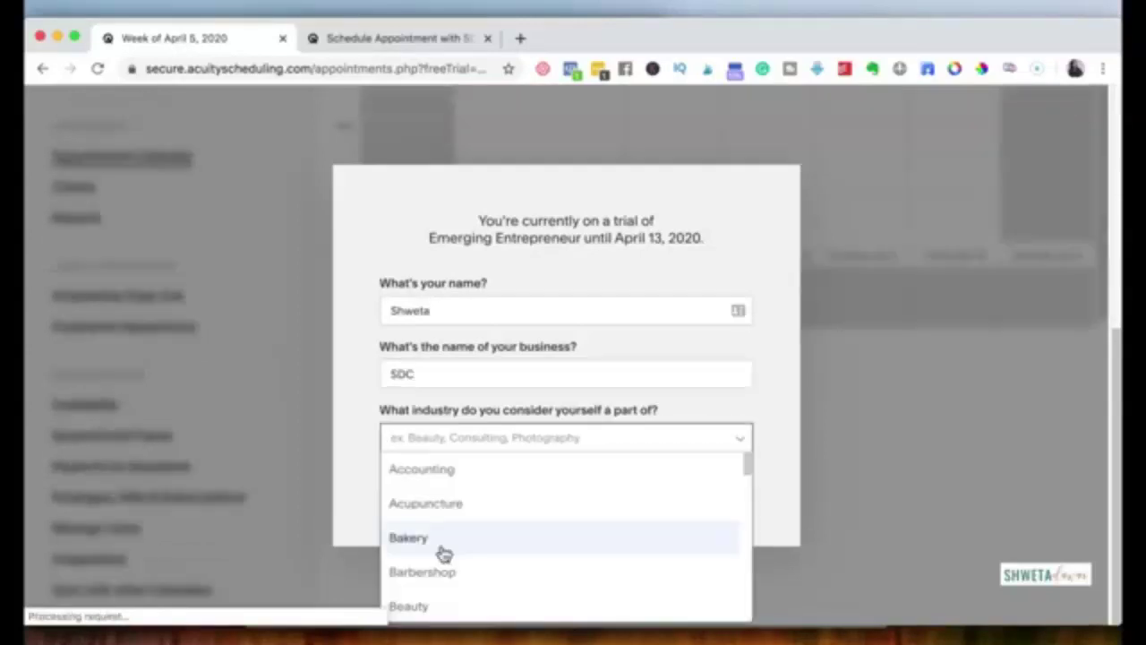
scroll(443, 553, down, 2)
scroll(443, 554, down, 1)
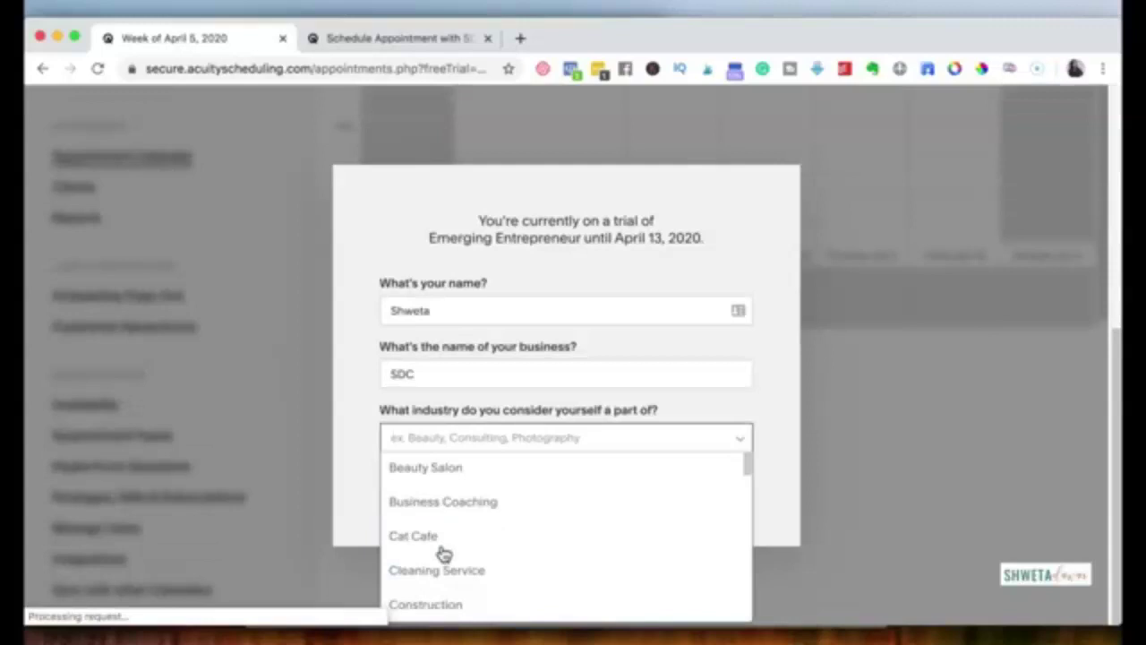
scroll(443, 555, down, 3)
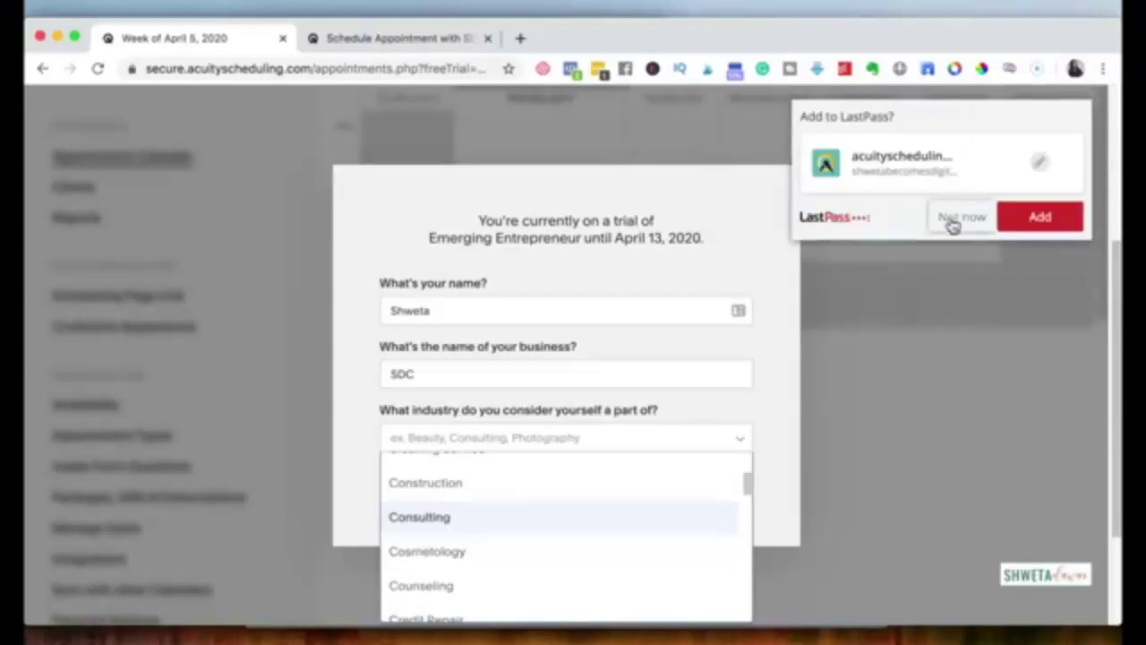
click(956, 220)
click(443, 514)
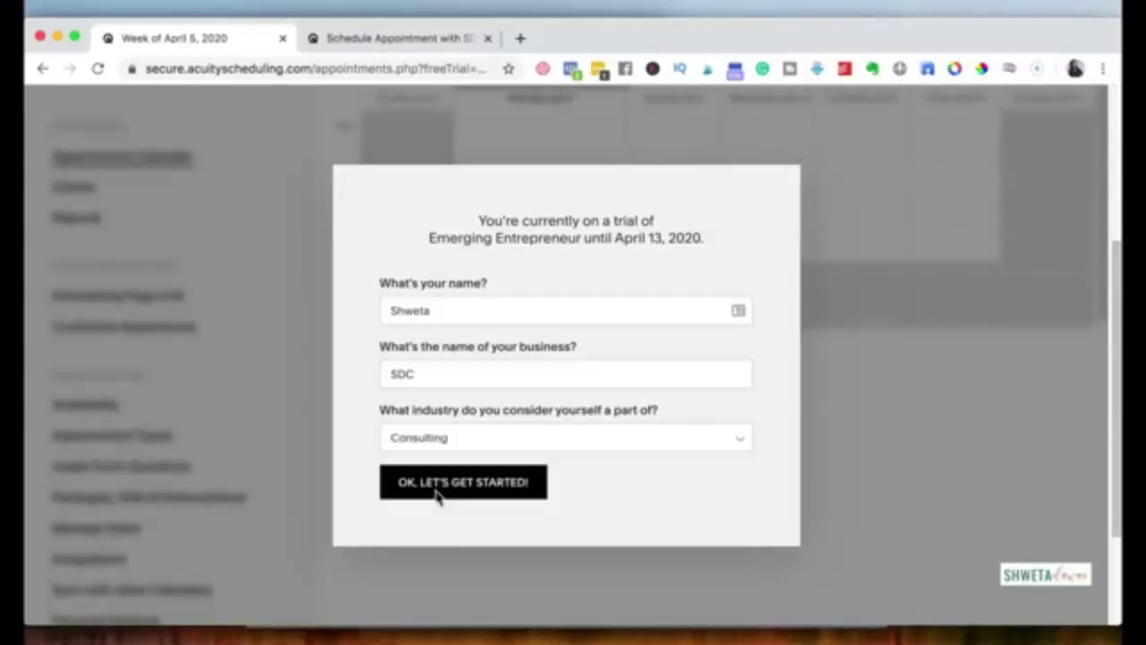
click(437, 493)
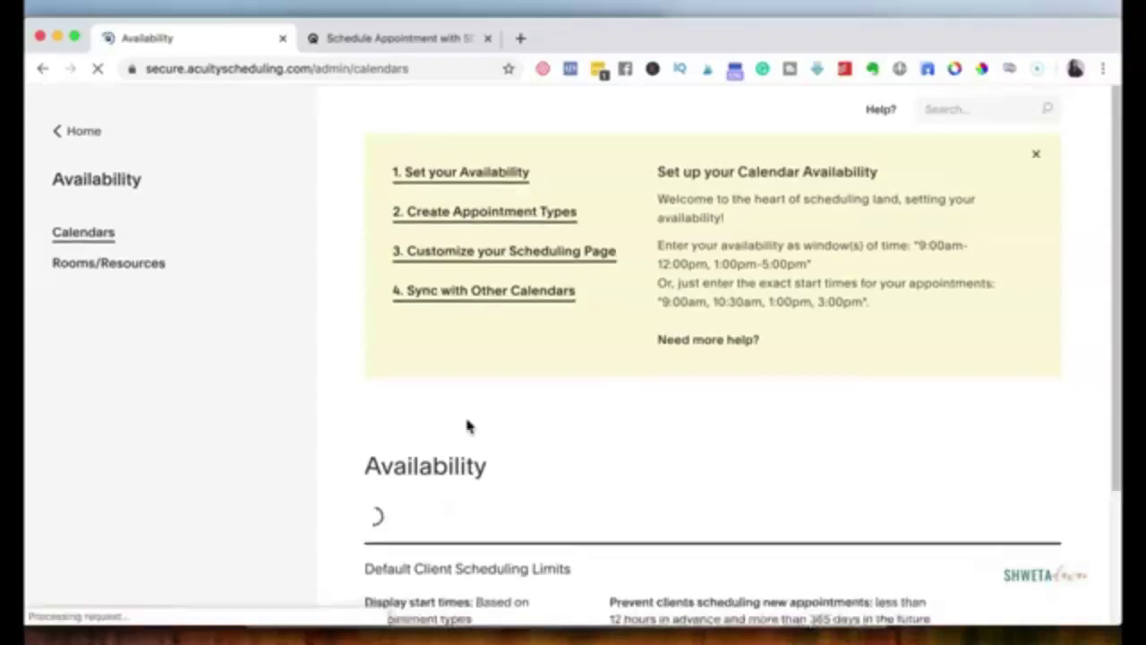
Step: Clear Monday's hours, set Wednesday to 5:00pm-6:00pm, and save the regular hours
scroll(467, 426, down, 3)
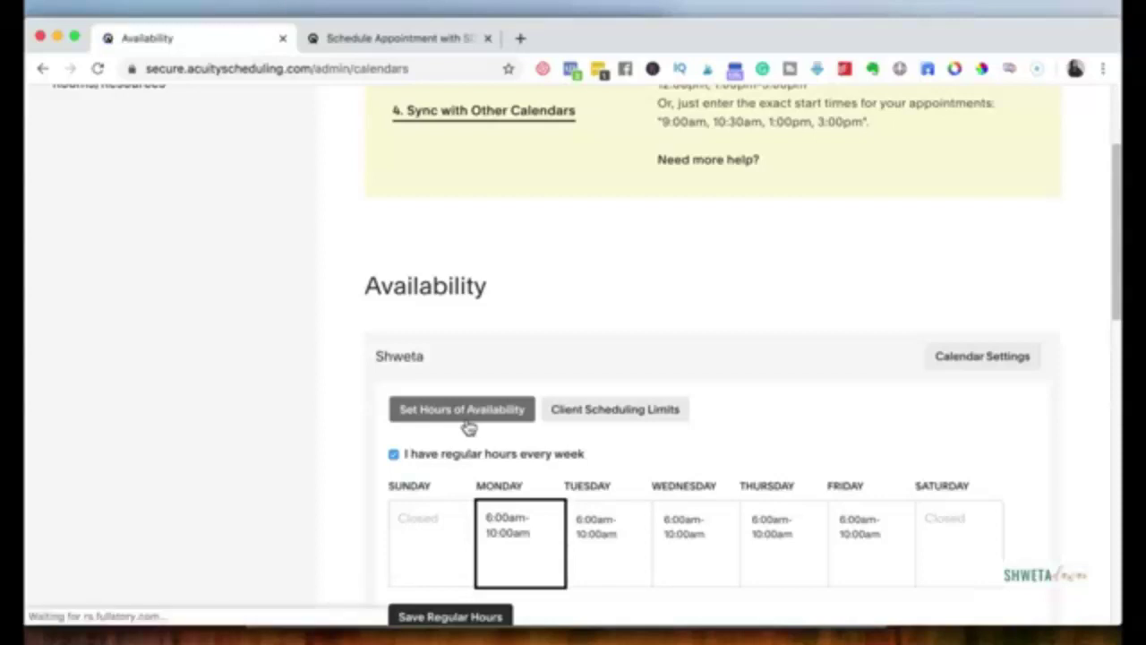
scroll(525, 351, down, 3)
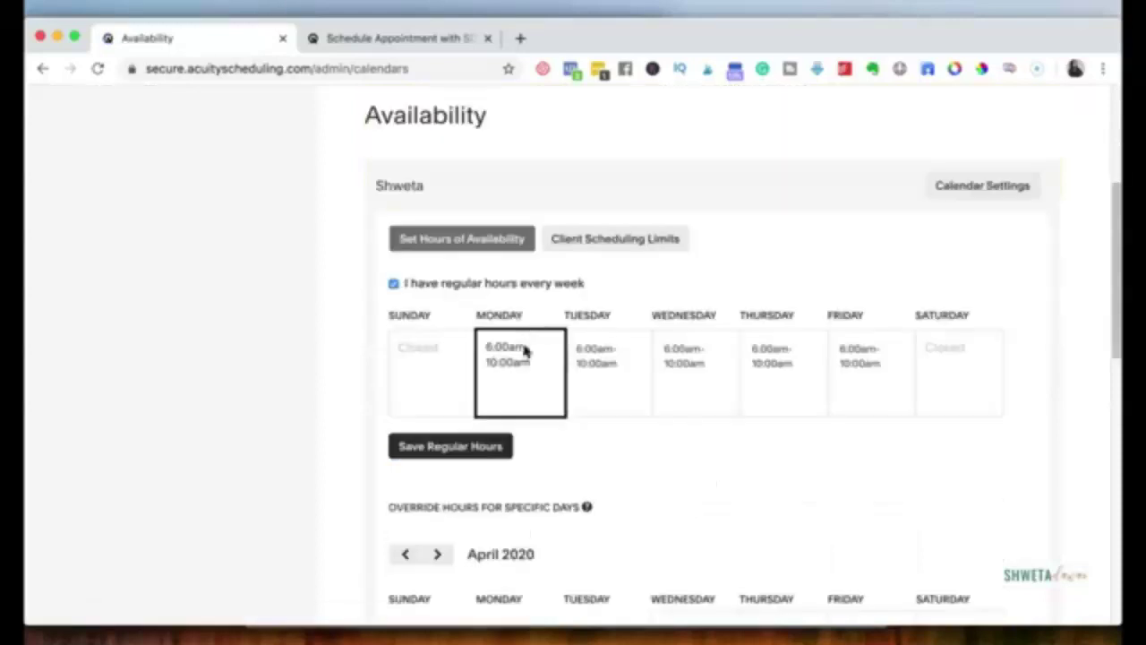
key(super+a)
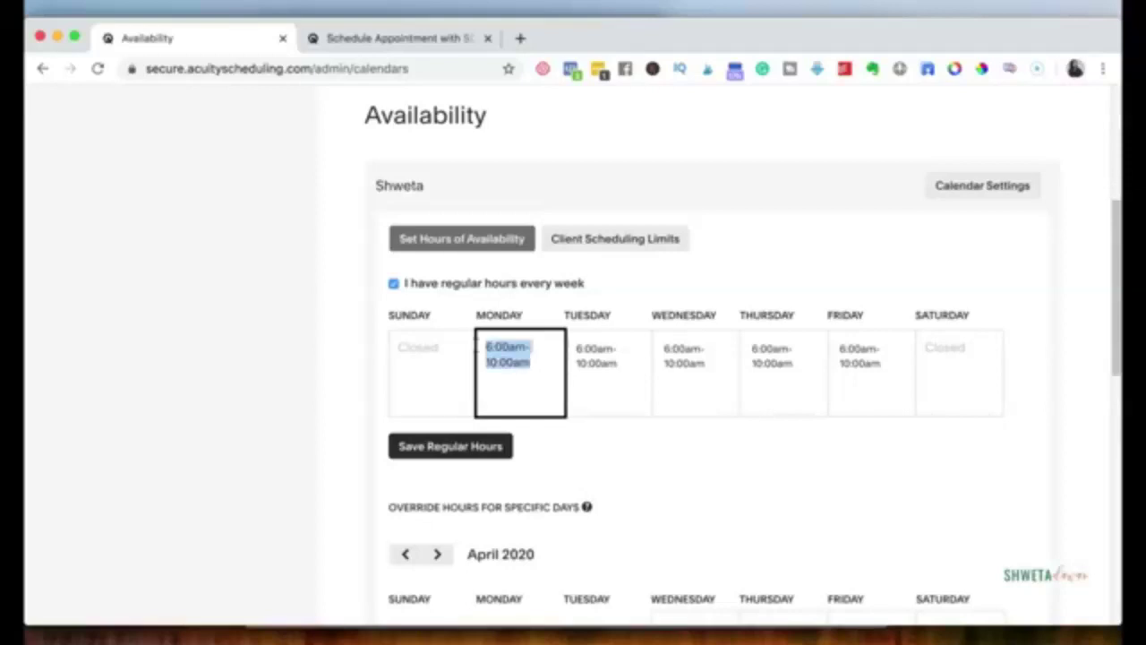
key(BackSpace)
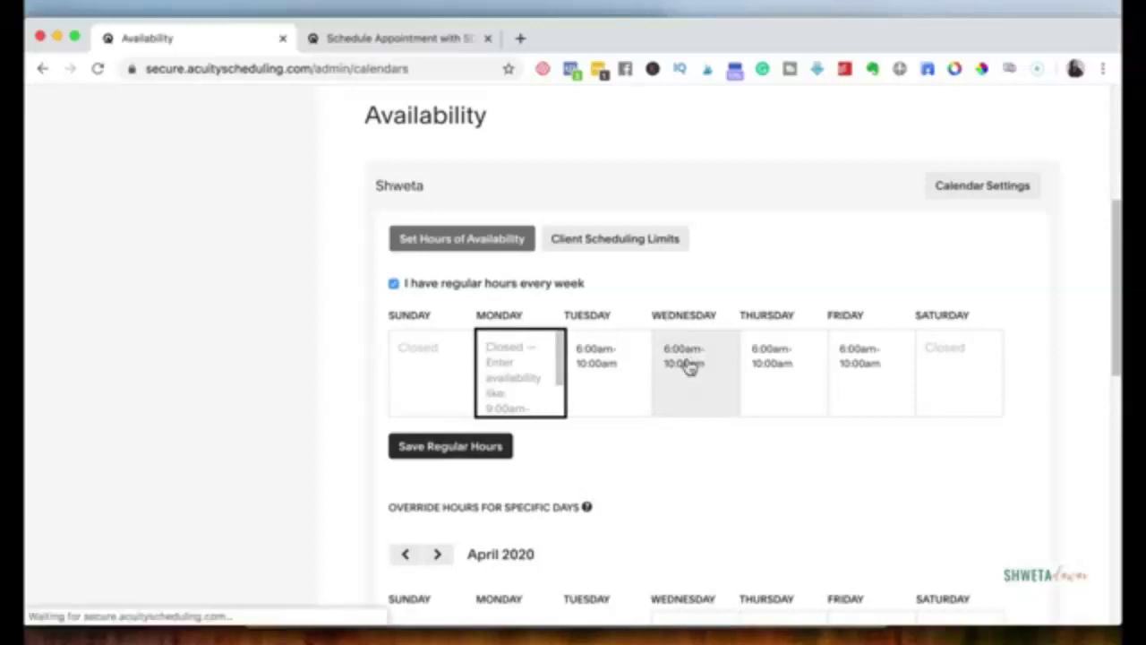
double_click(687, 363)
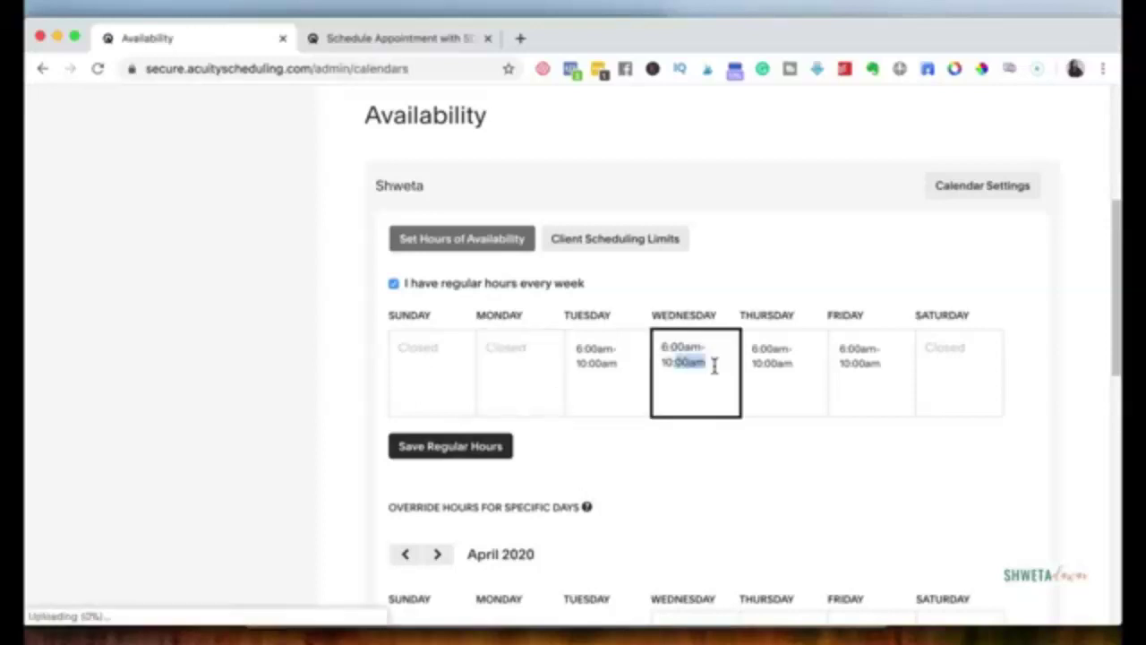
drag(715, 363, 658, 345)
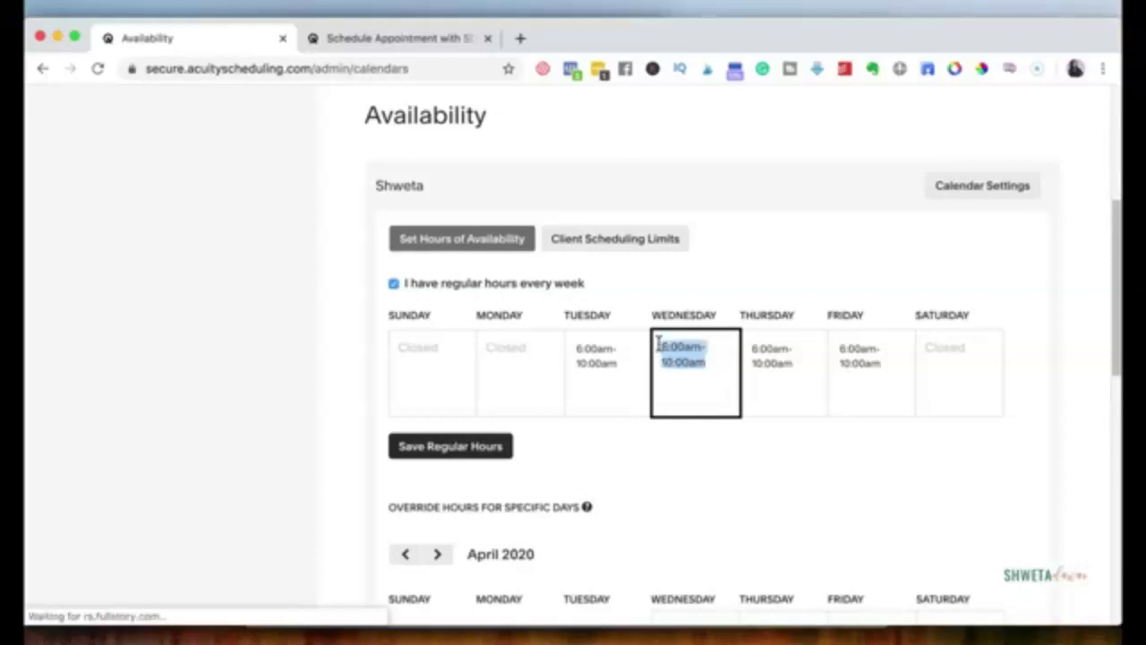
text(5:00)
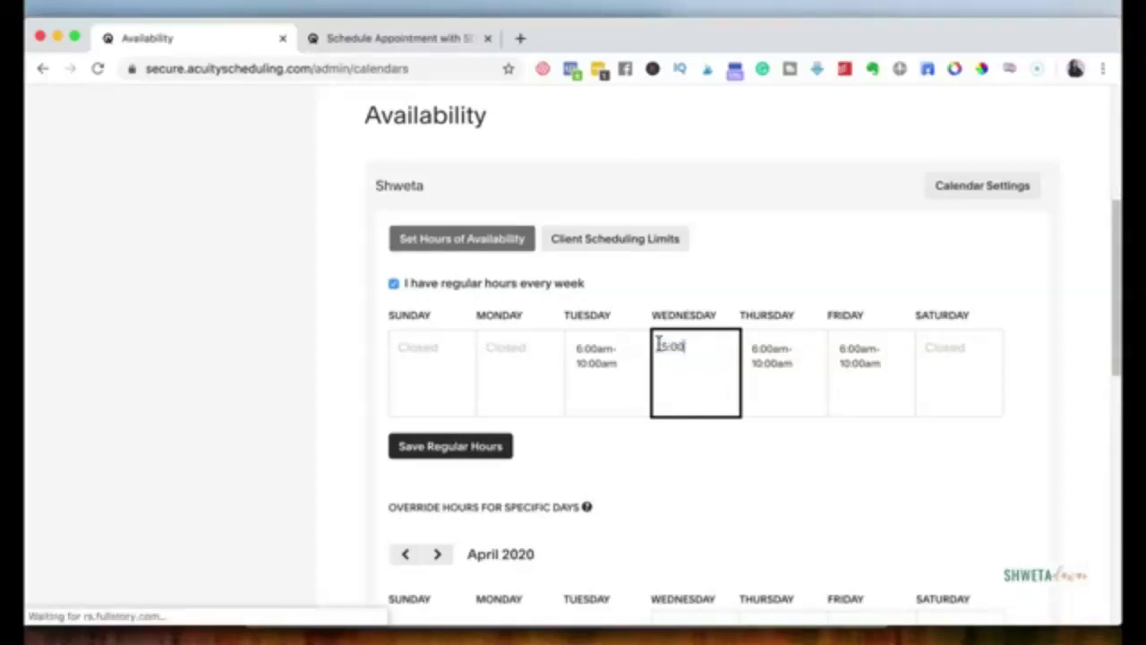
text(pm-6:00pm)
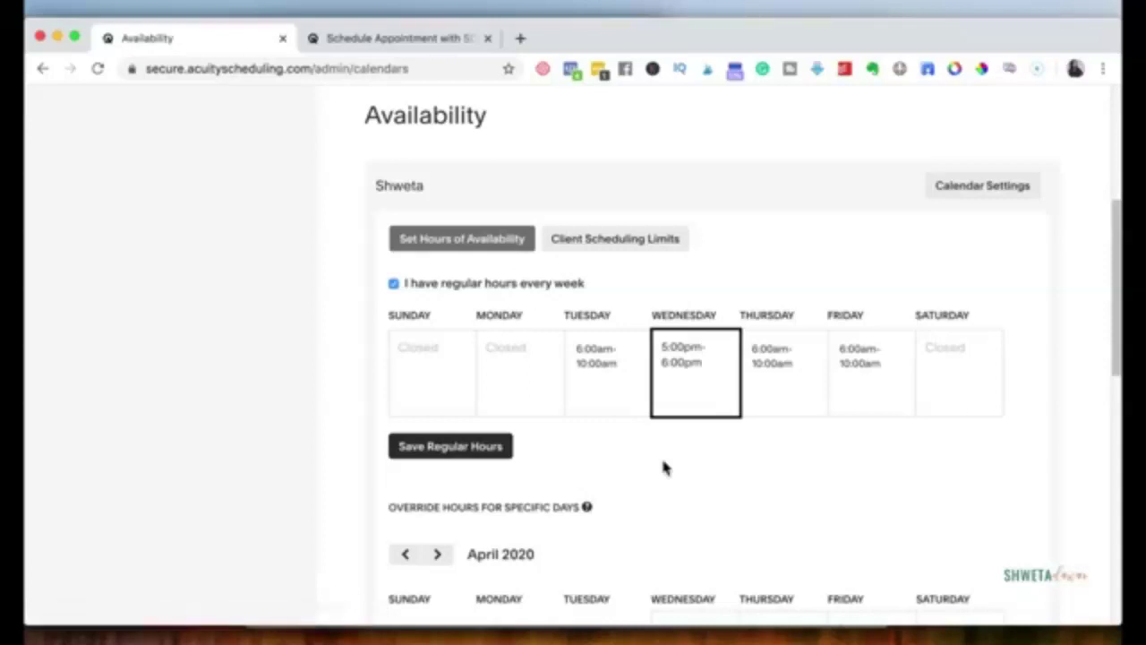
click(470, 448)
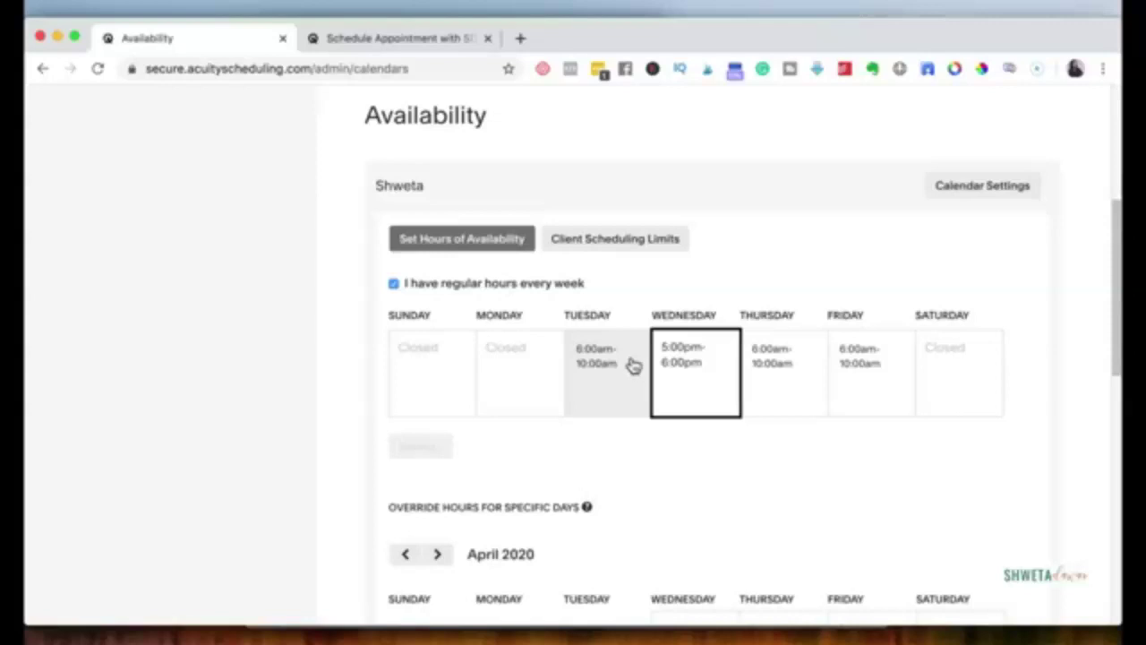
click(633, 365)
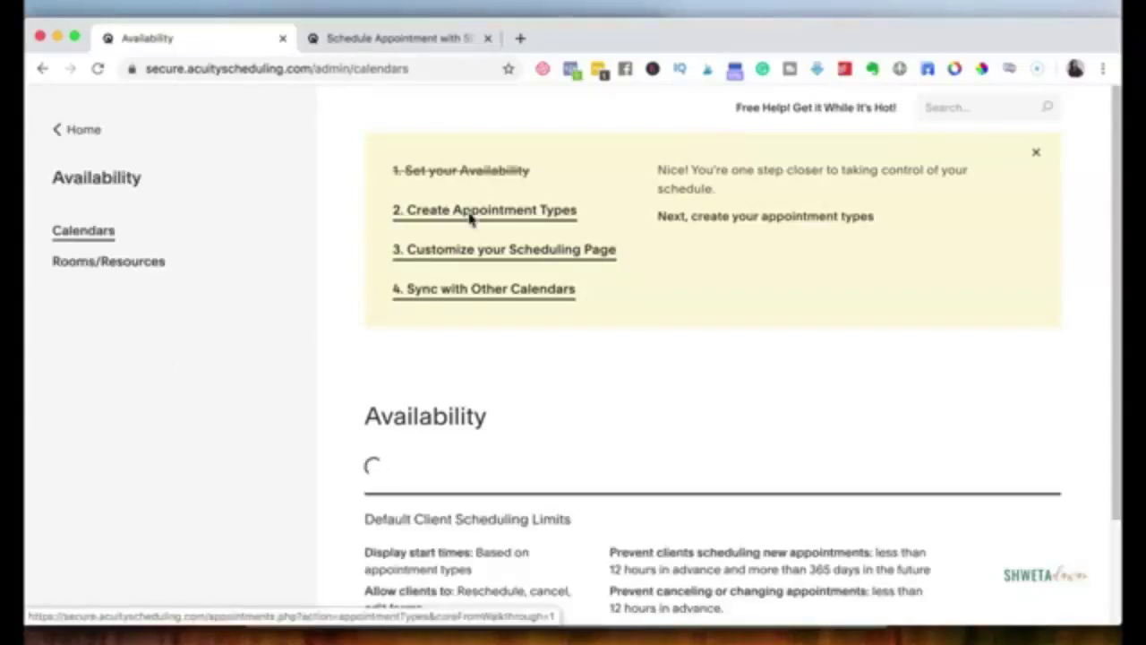
Step: Go to the Create Appointment Types step of the setup checklist
scroll(471, 221, down, 3)
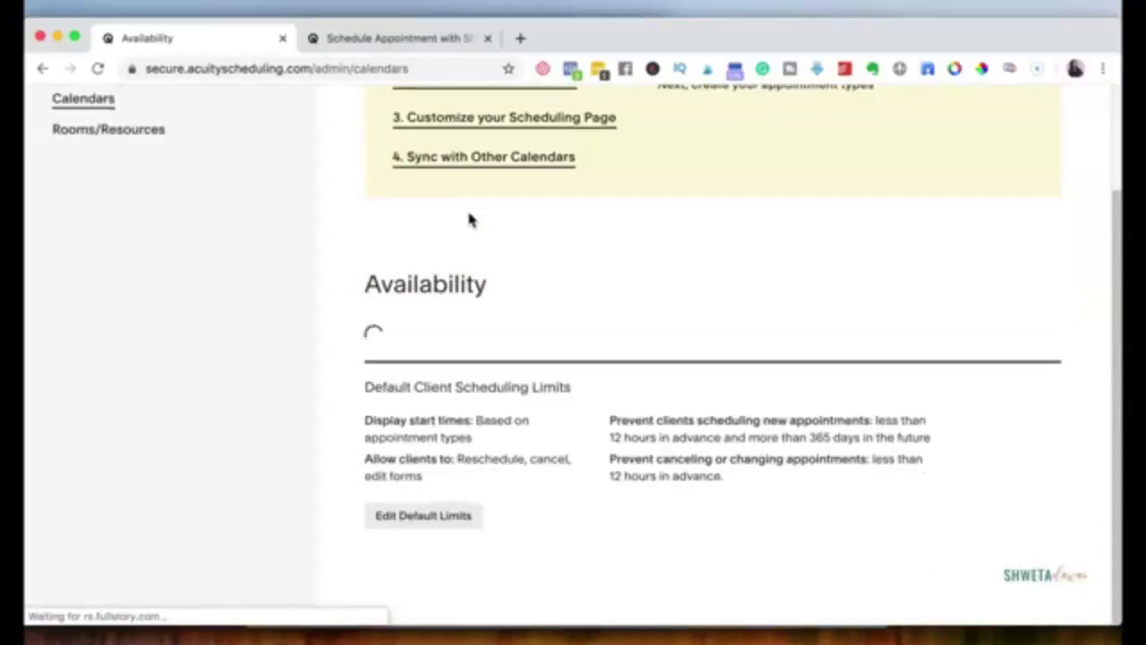
scroll(471, 221, up, 3)
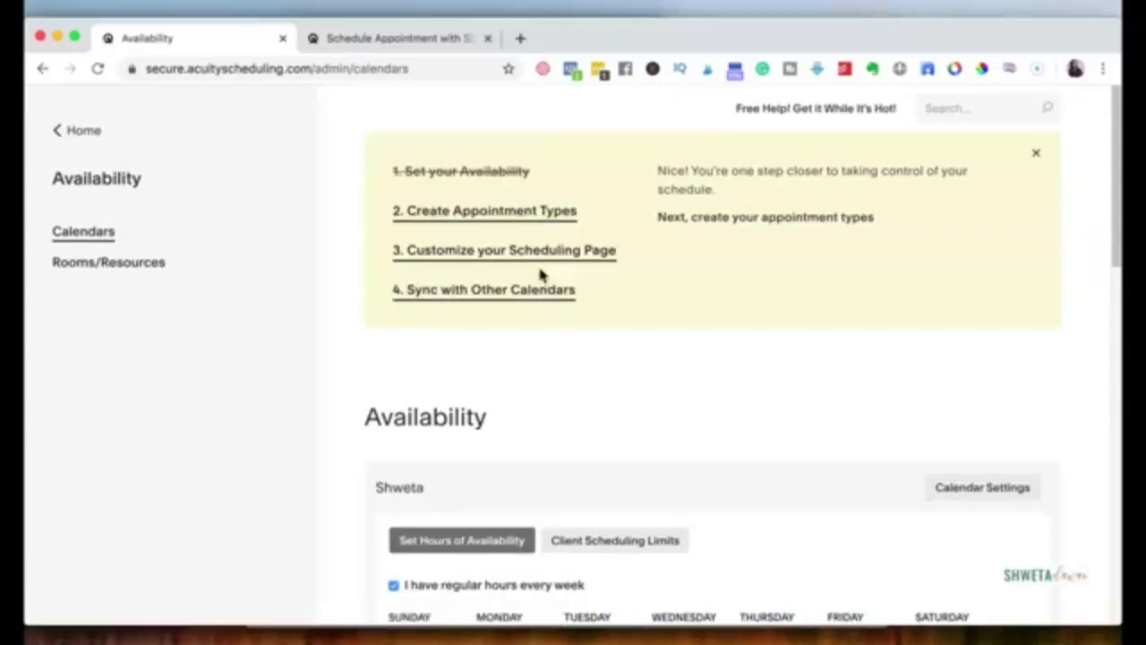
click(478, 220)
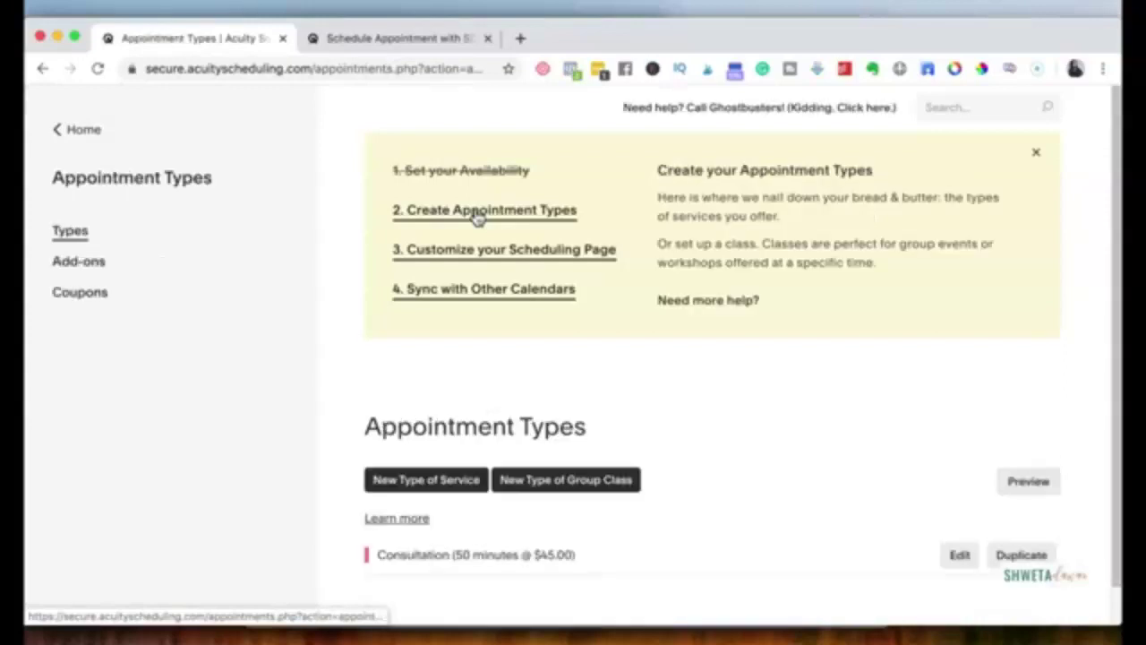
Step: Scroll the Appointment Types page to locate the Consultation (50 minutes @ $45.00) type
scroll(668, 365, down, 1)
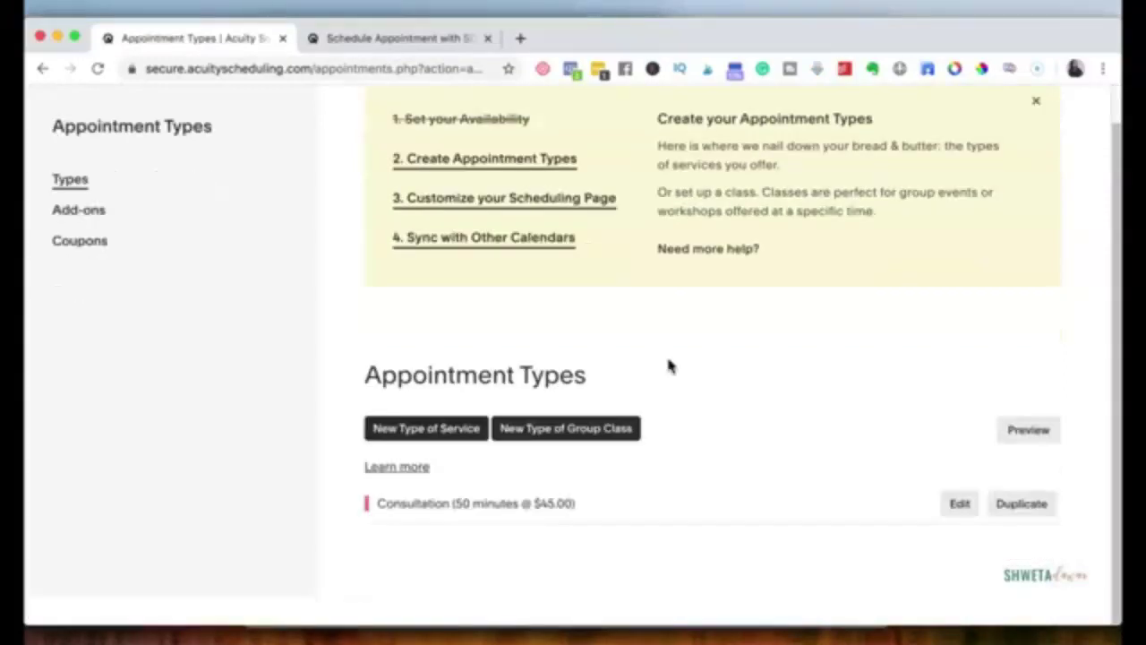
scroll(669, 366, up, 1)
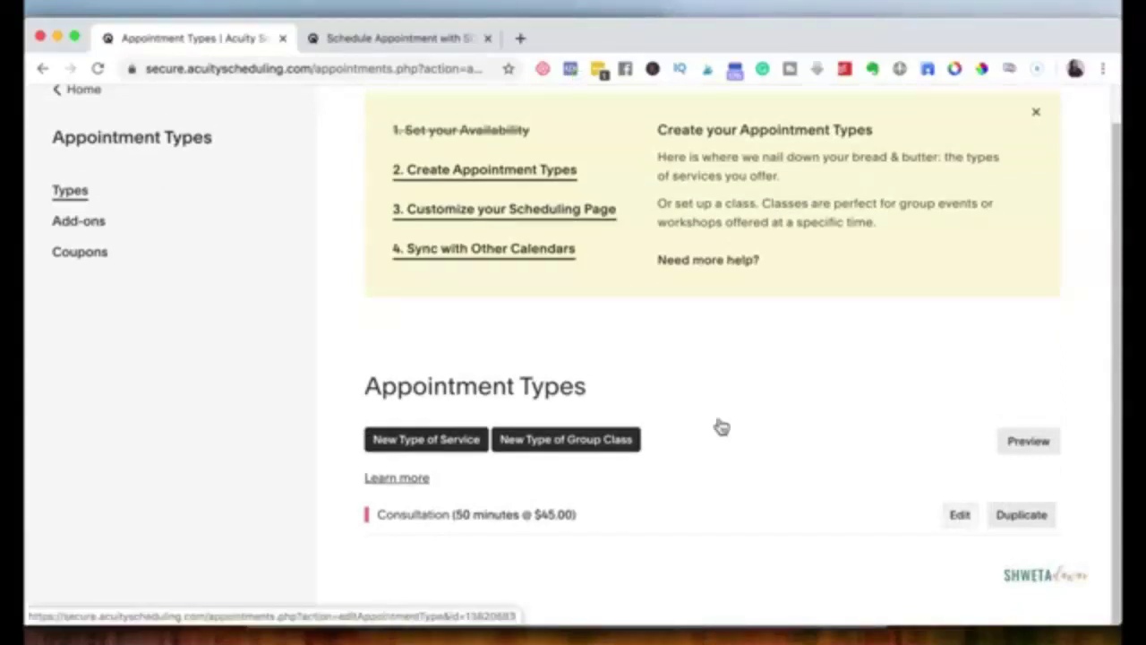
scroll(722, 427, up, 1)
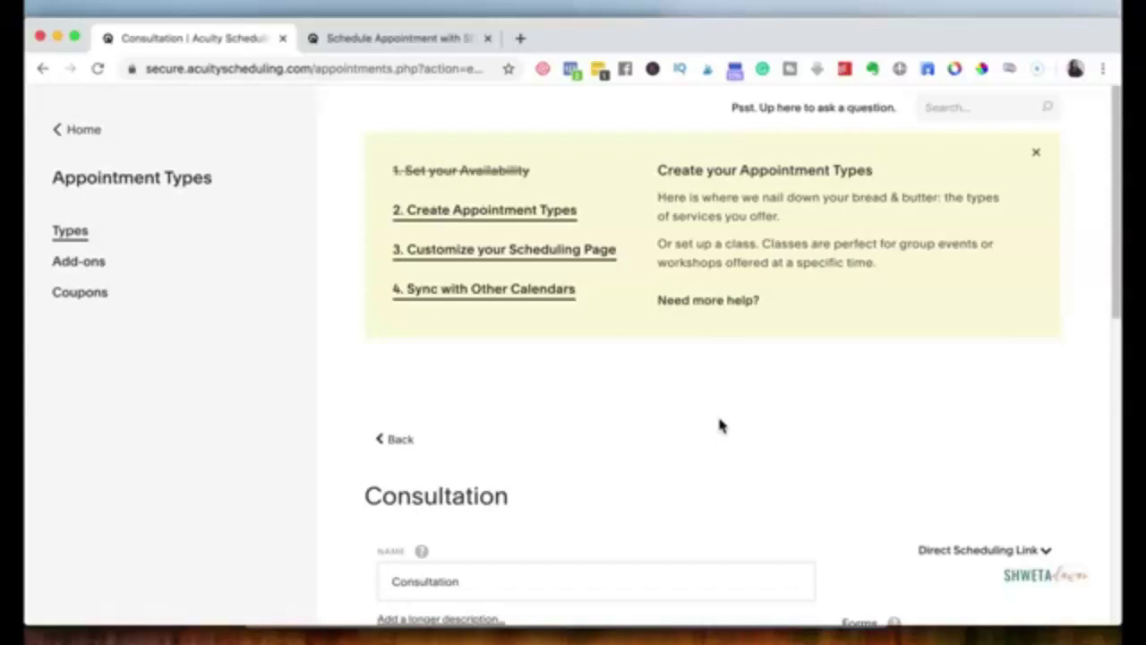
Step: Rename the appointment type to 'FRee Consultation Call' with a 20-minute duration
scroll(722, 426, down, 3)
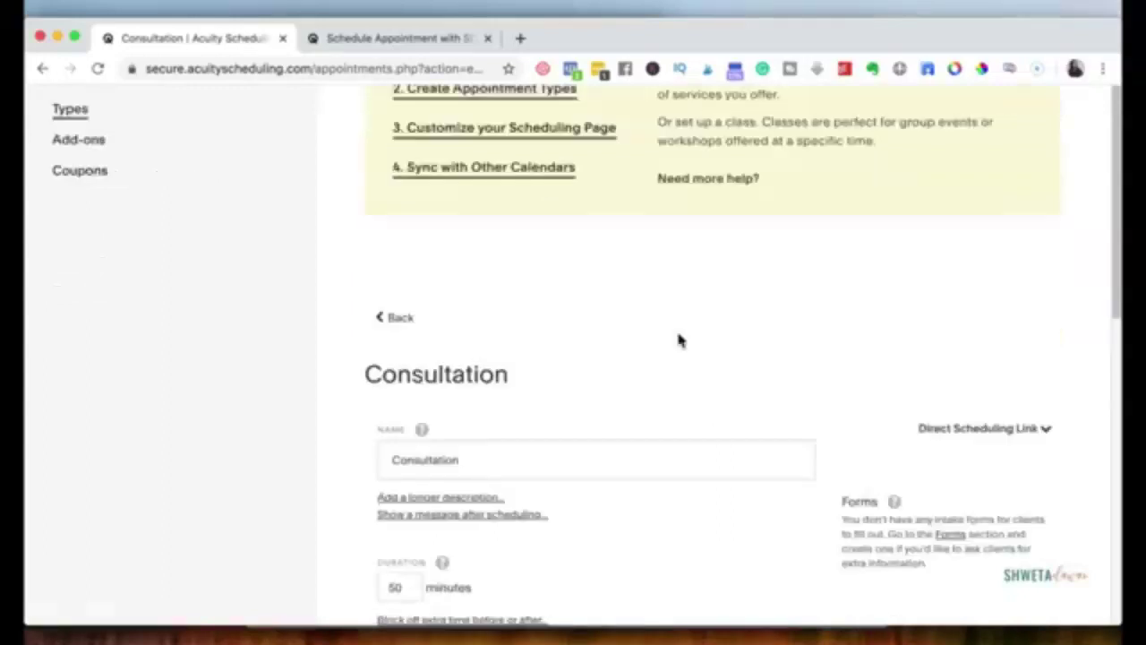
scroll(678, 340, down, 2)
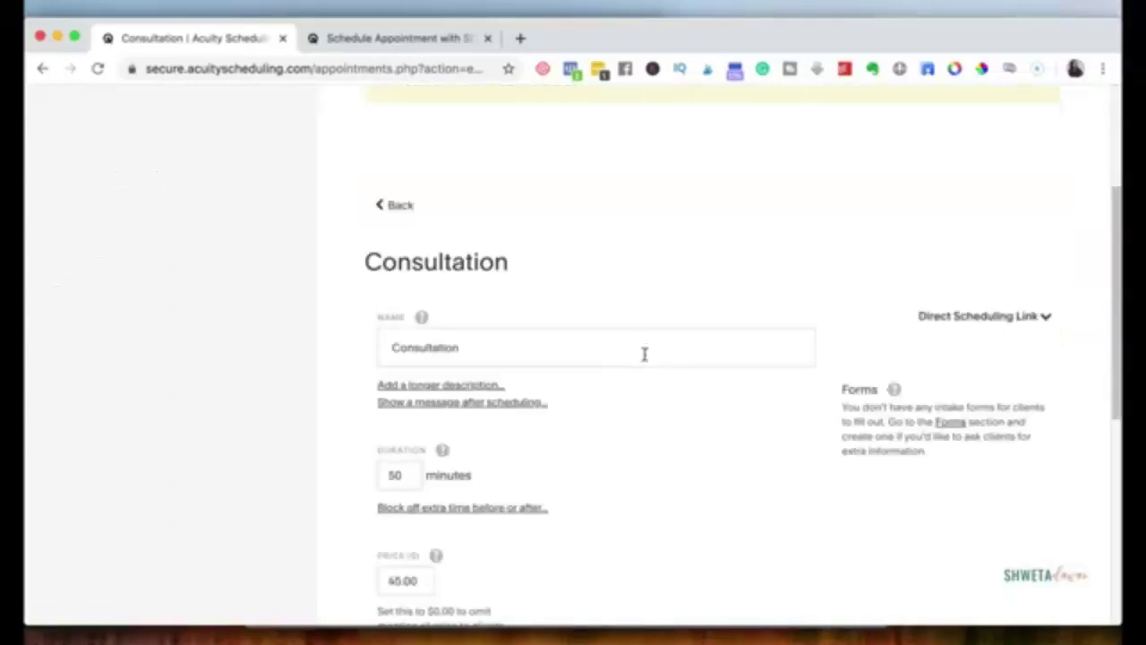
click(644, 354)
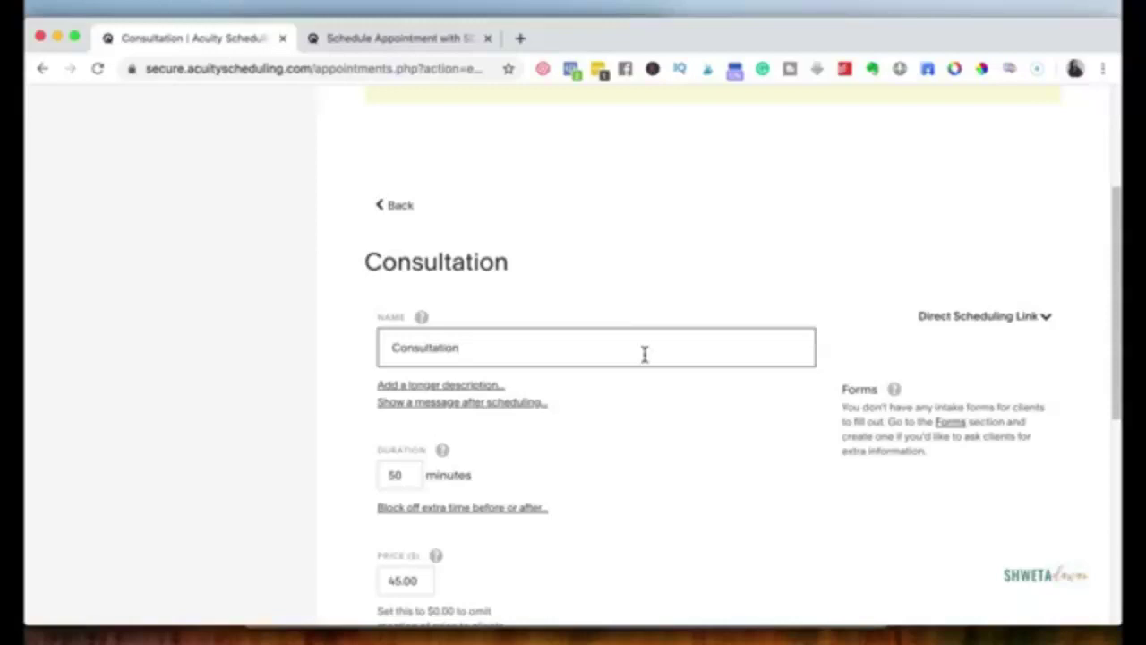
click(389, 351)
text(FRee)
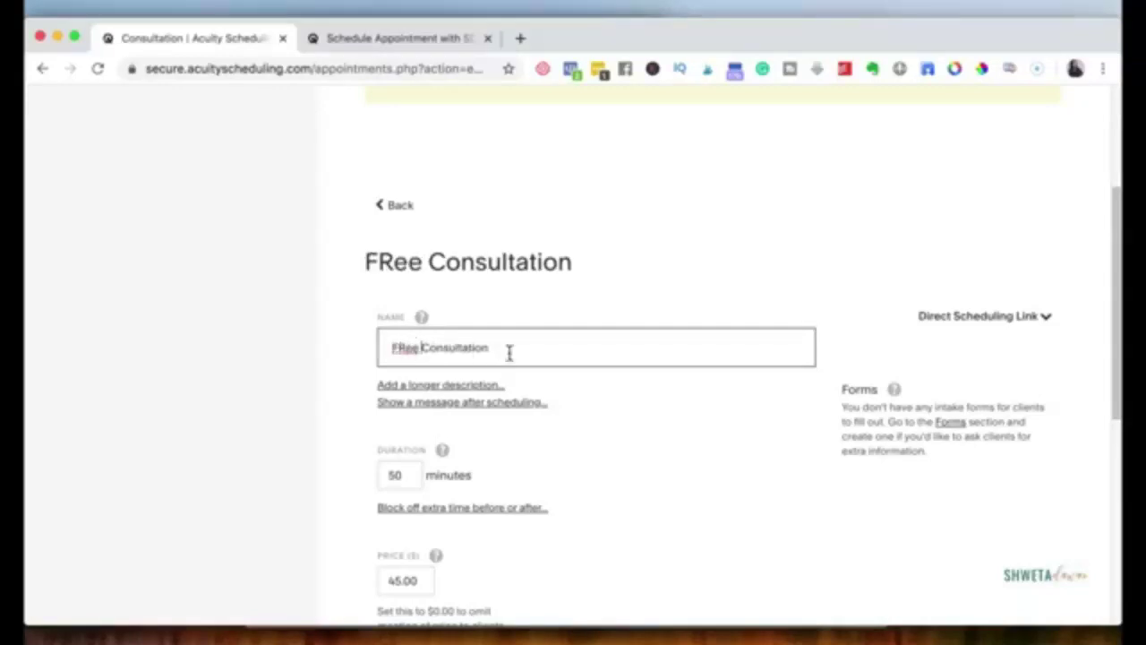
click(515, 350)
text(Call)
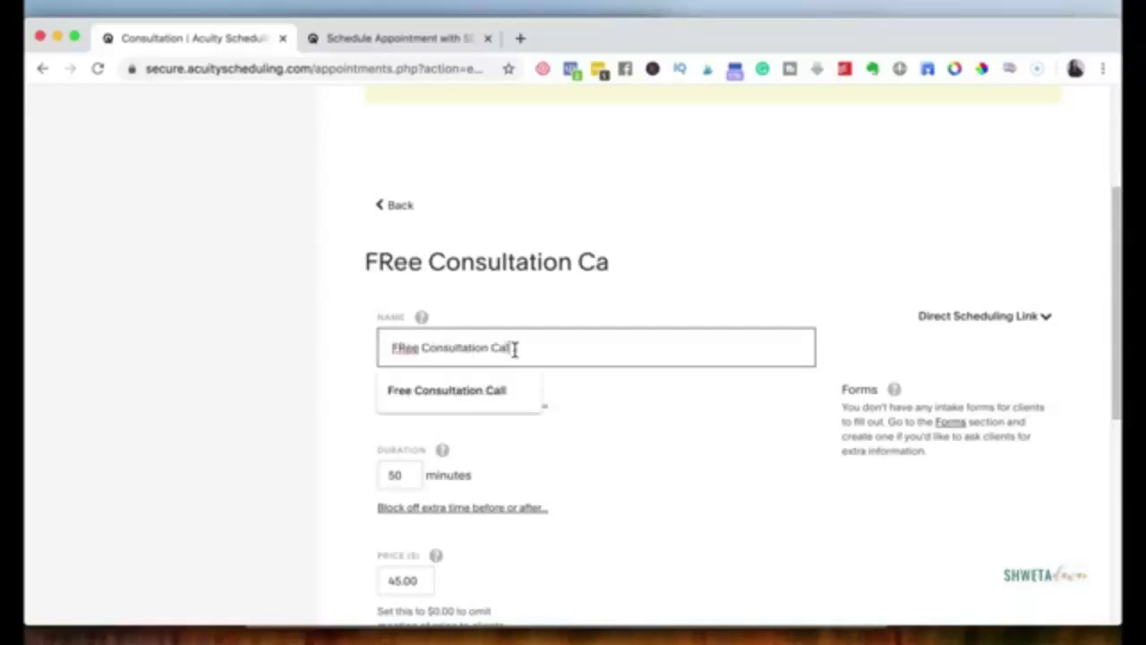
click(400, 475)
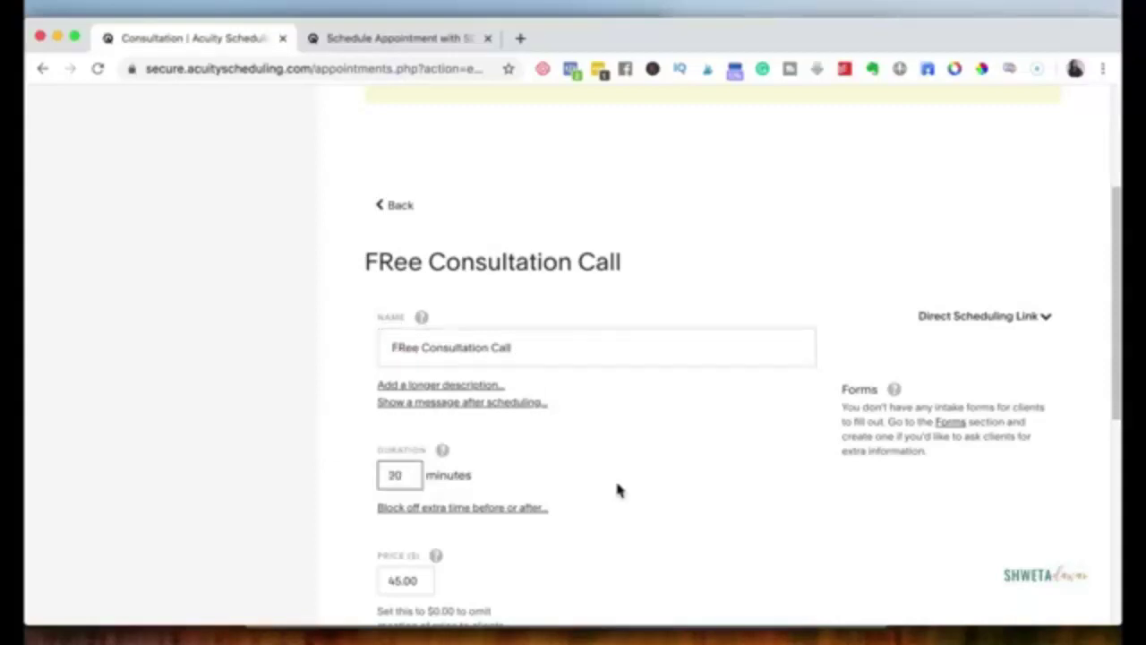
scroll(414, 439, down, 3)
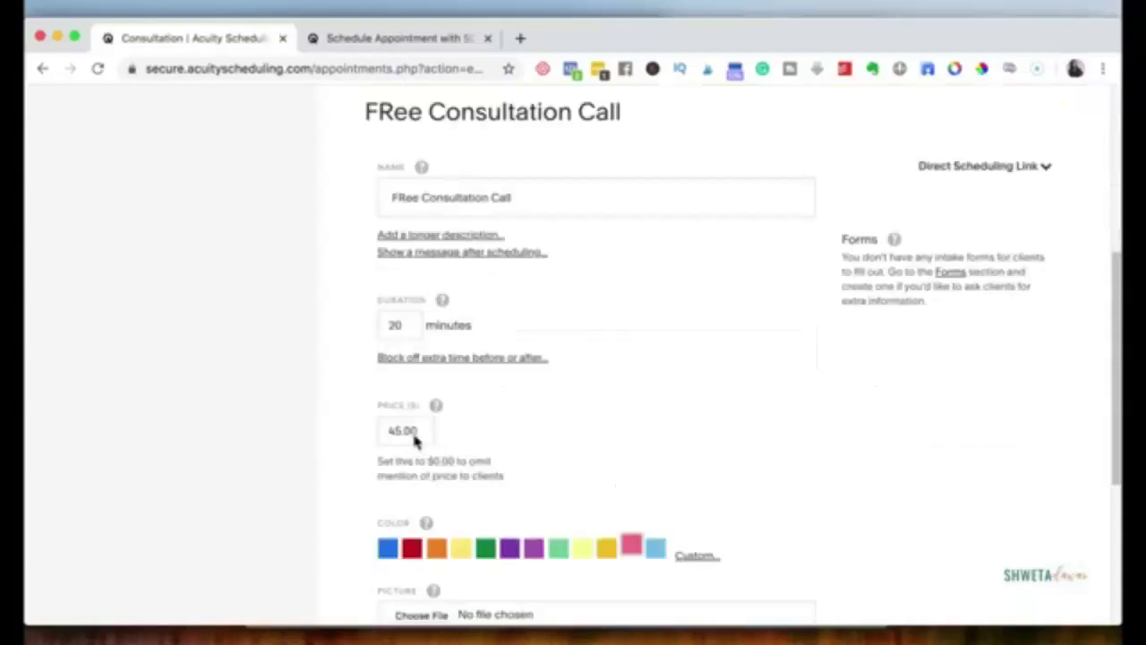
Step: Change the price from 45.00 to 00 and update the appointment type
double_click(415, 432)
text(00)
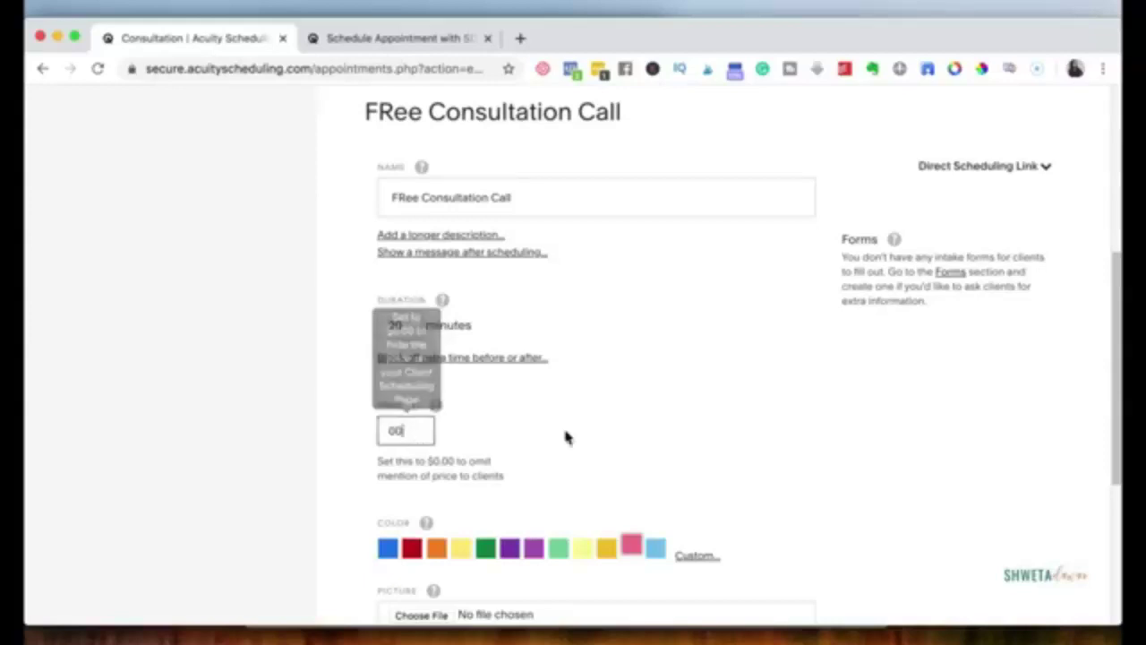
scroll(566, 436, down, 3)
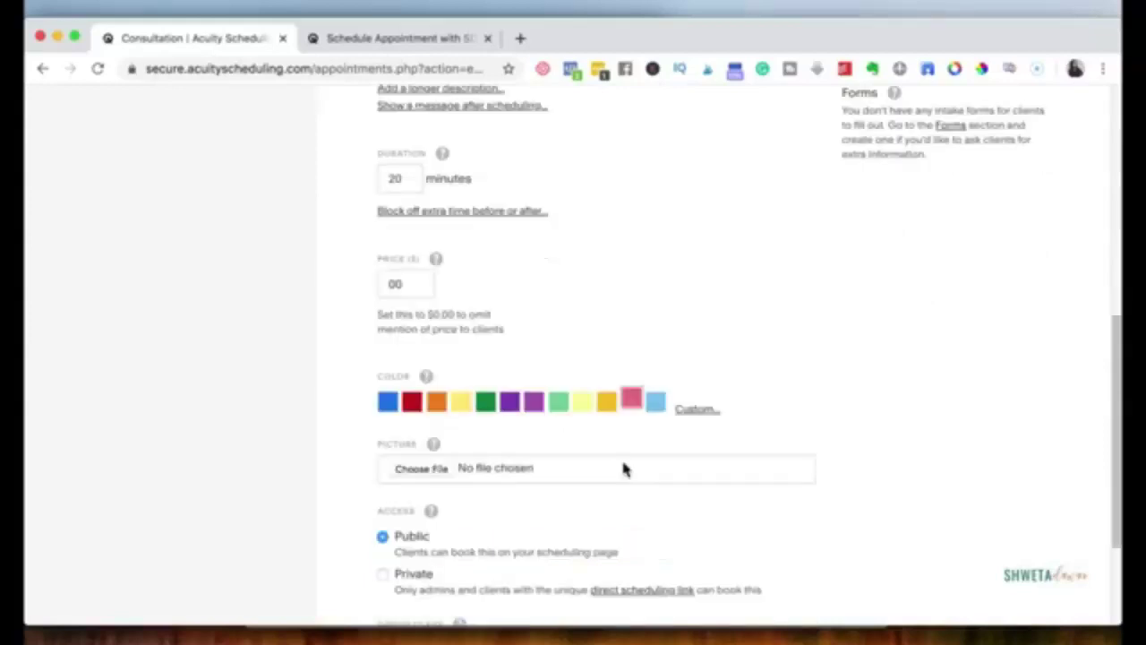
scroll(618, 468, down, 1)
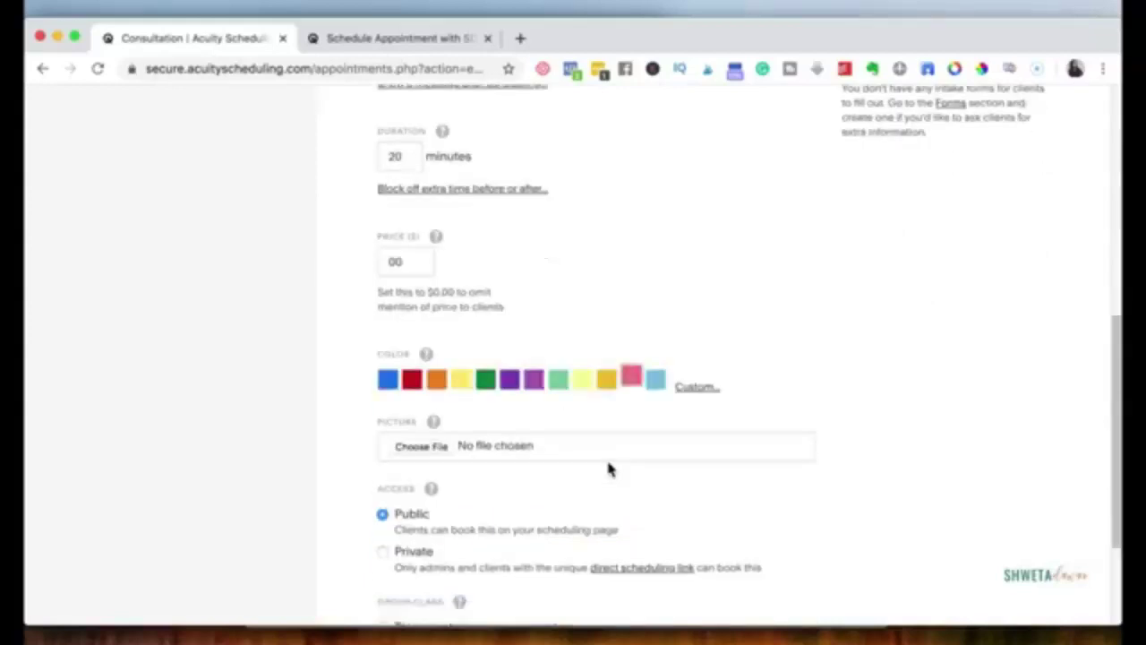
scroll(608, 469, down, 2)
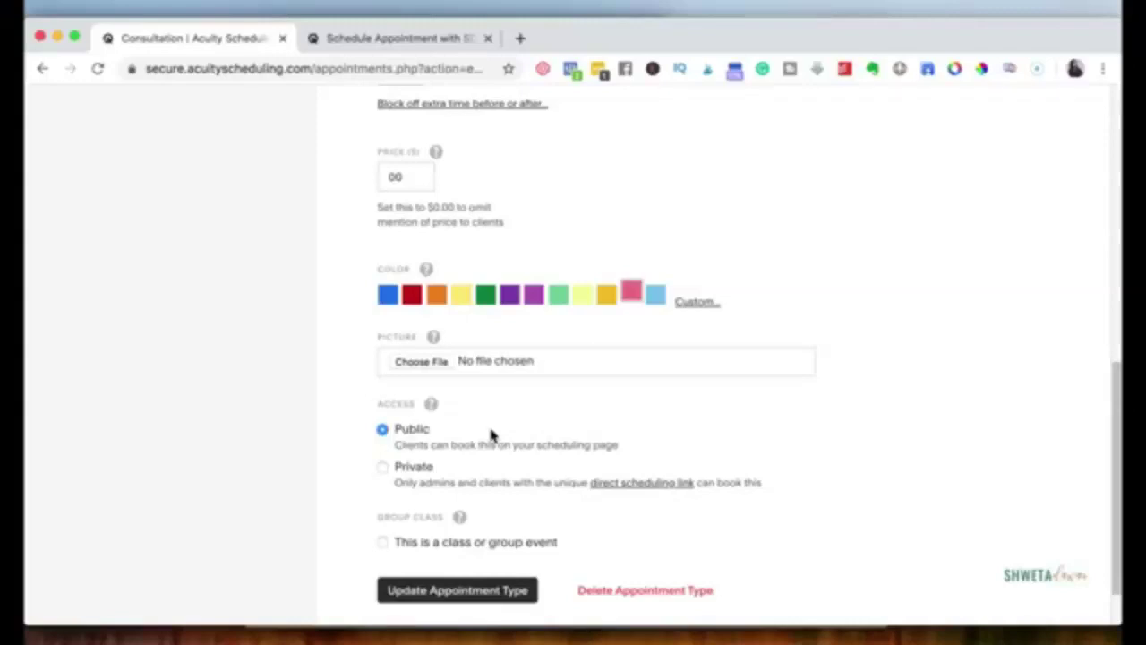
scroll(420, 562, down, 1)
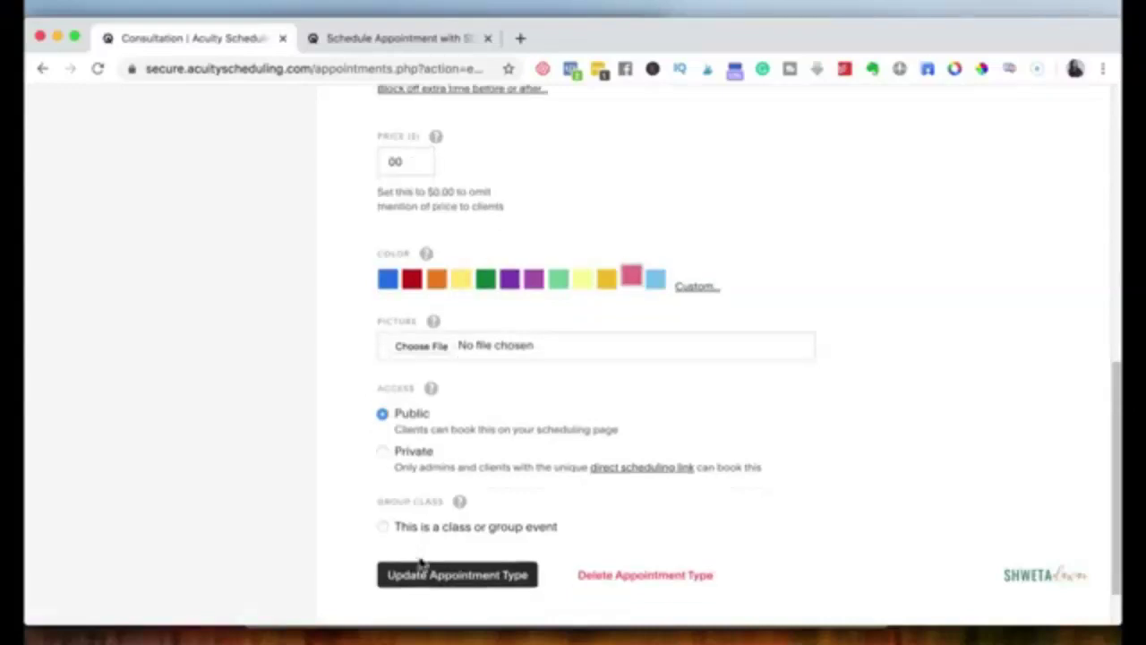
scroll(421, 562, down, 3)
click(432, 523)
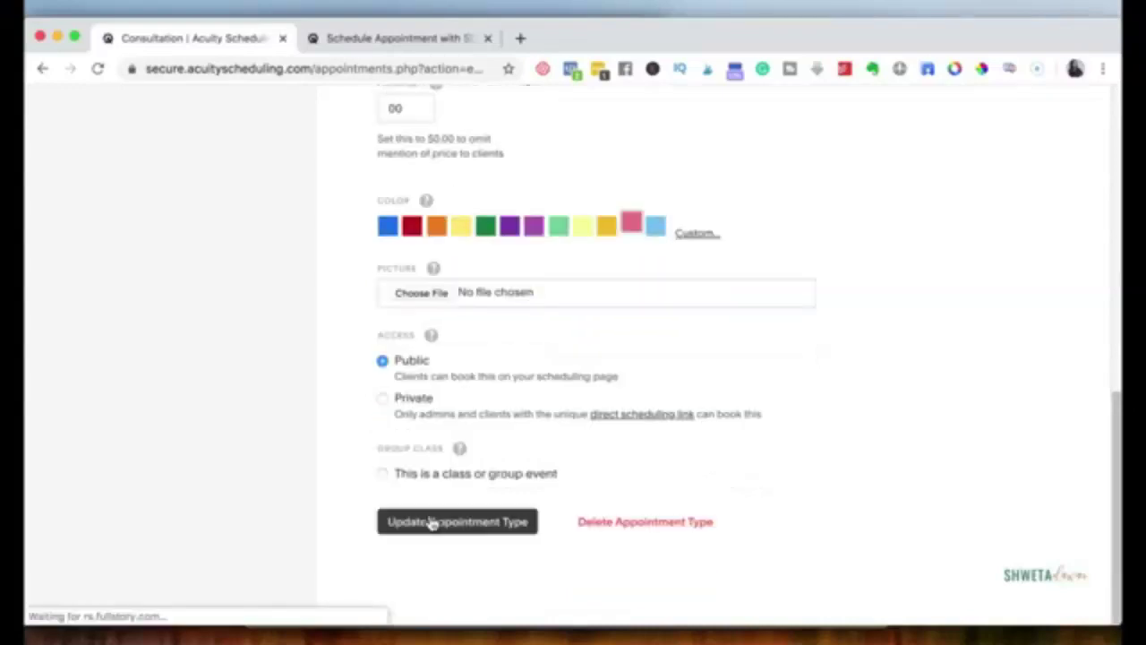
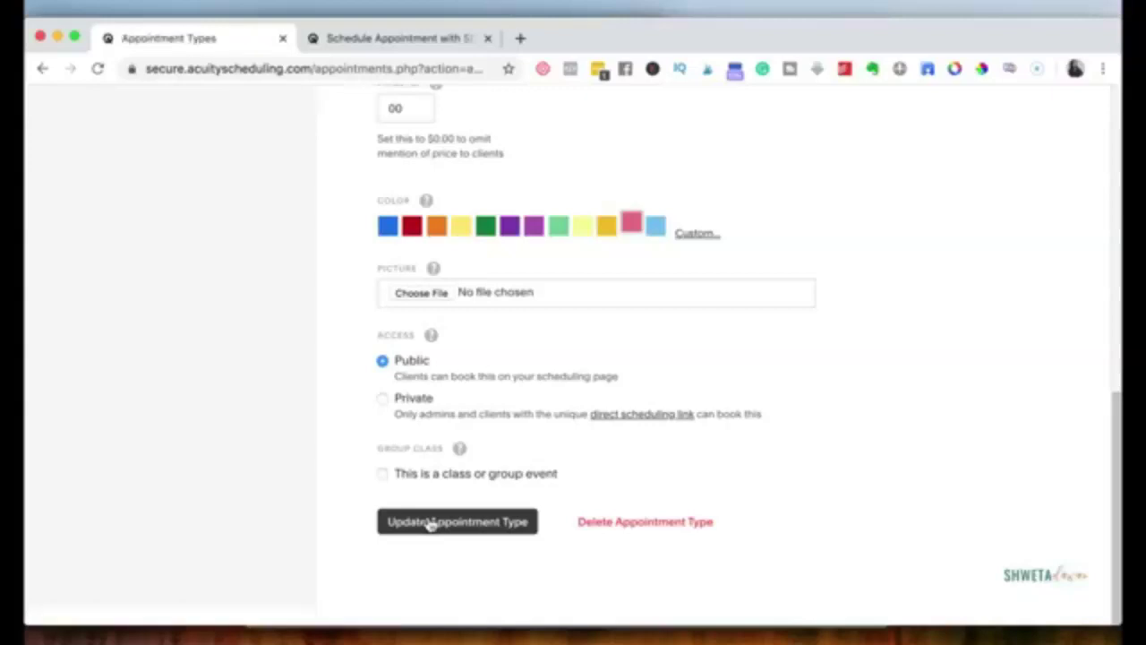
Step: Save the 20-minute FRee Consultation Call appointment type
click(429, 522)
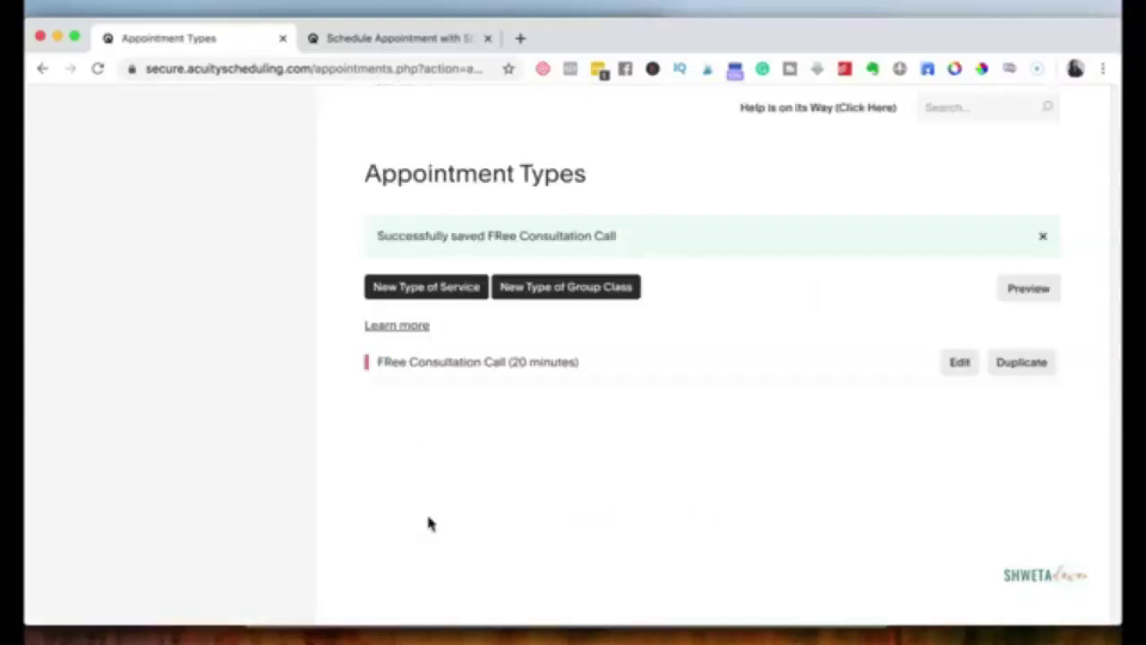
Step: Begin a new type of service from the Appointment Types page
click(439, 288)
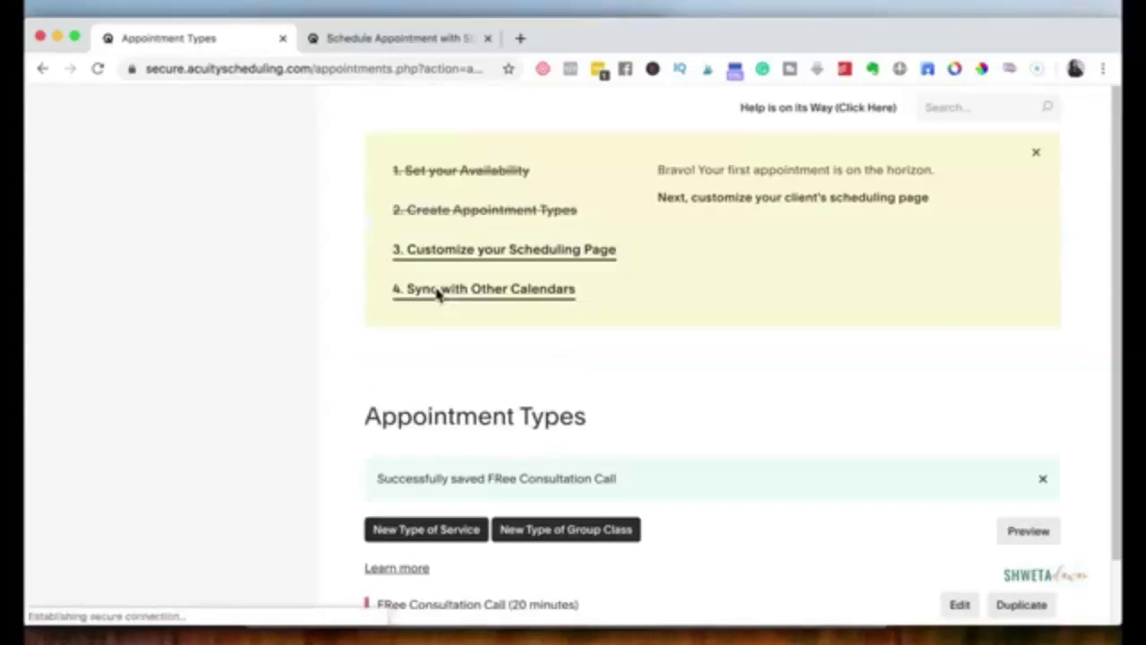
scroll(425, 430, down, 1)
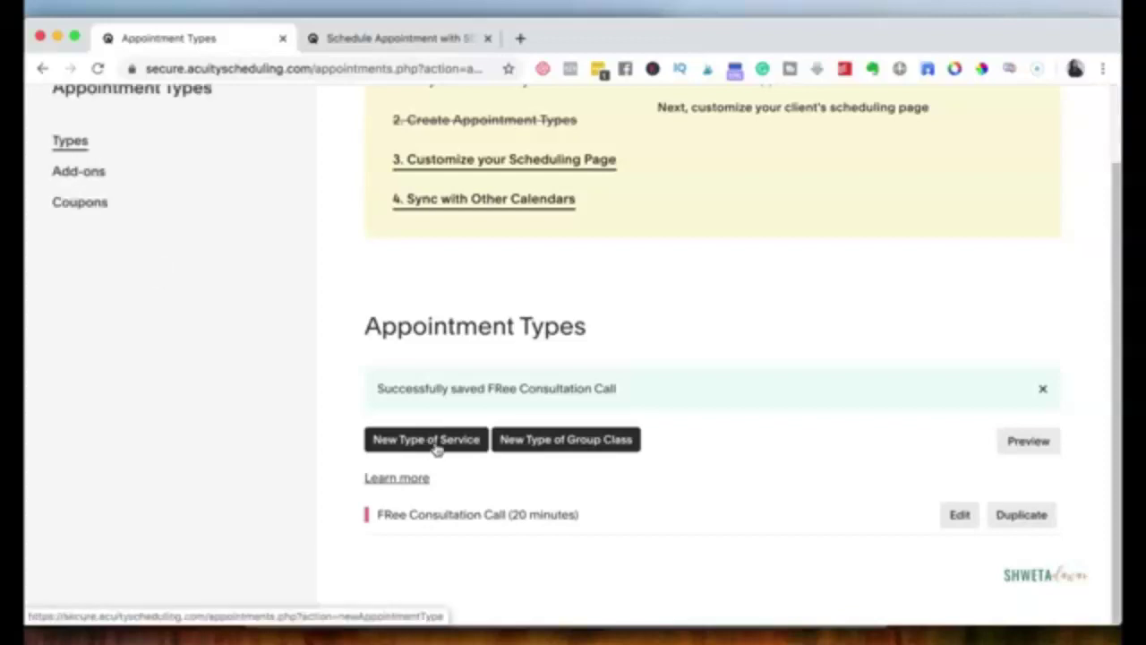
click(437, 448)
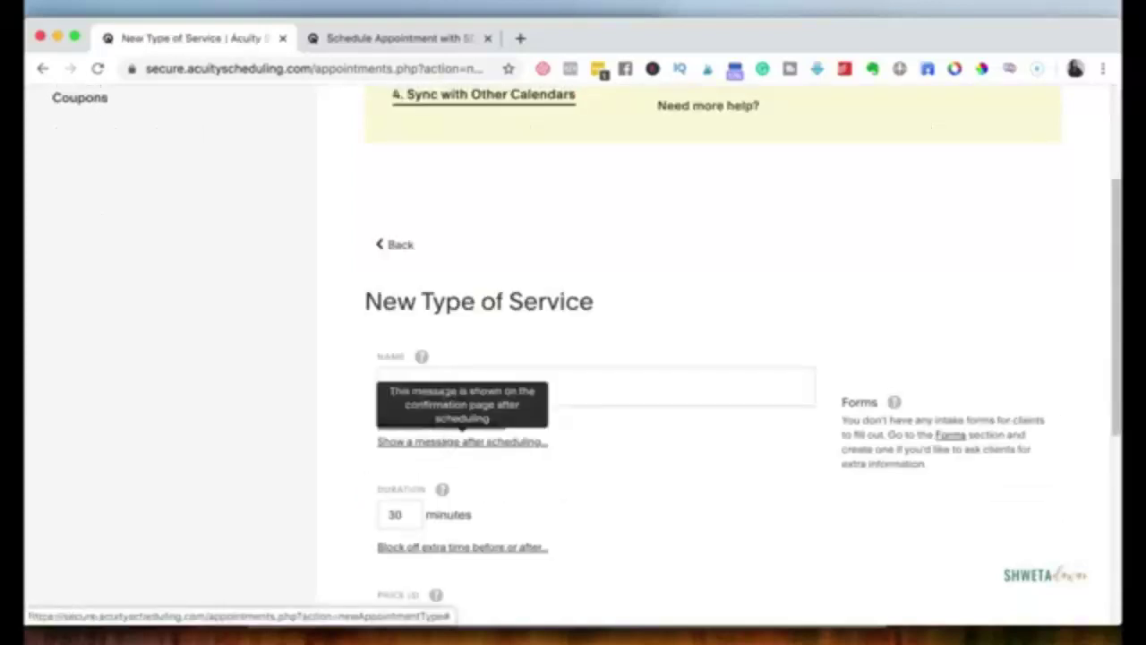
Step: Create a service named 'Client Call' with a 60-minute duration and Private access
click(575, 384)
text(C)
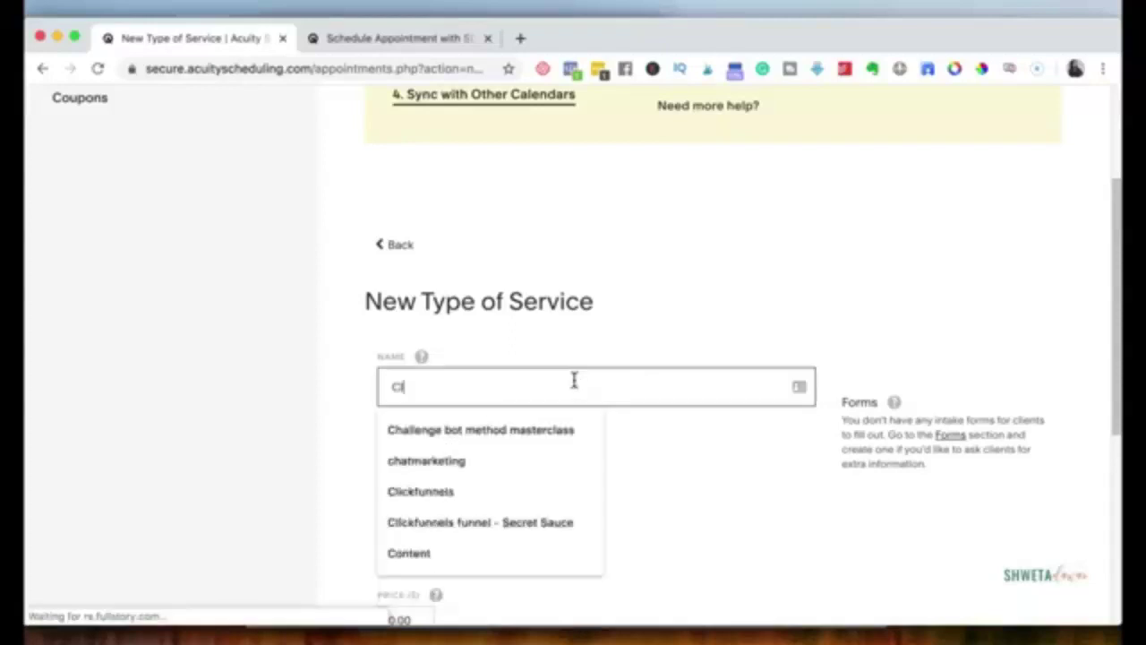
text(lient Call)
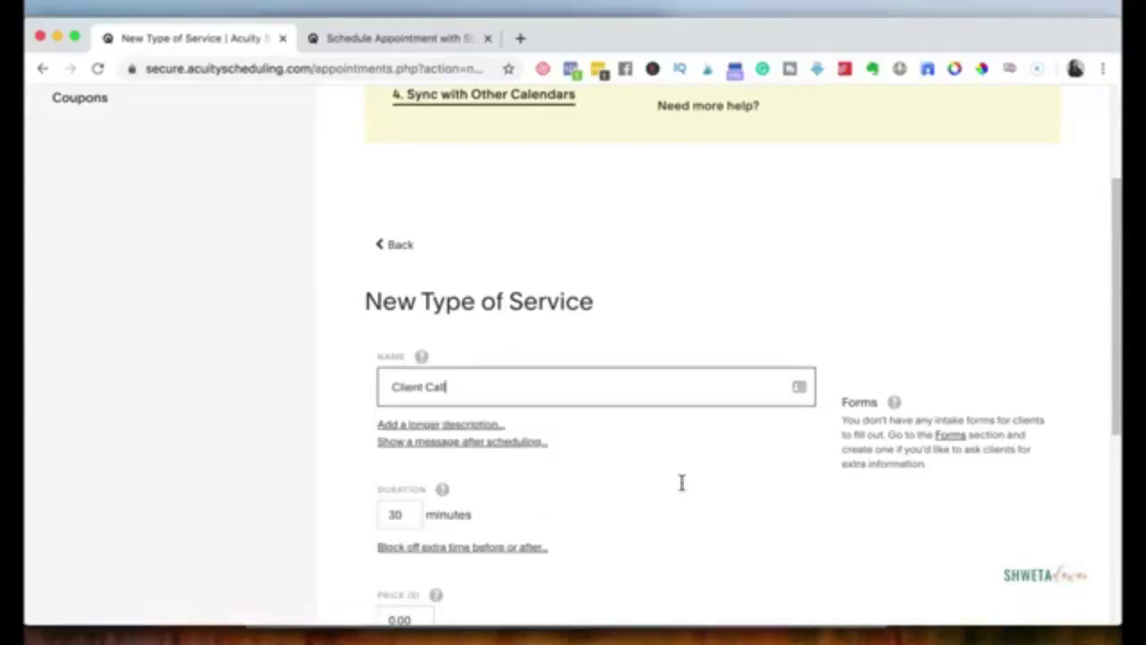
scroll(537, 493, down, 3)
click(404, 494)
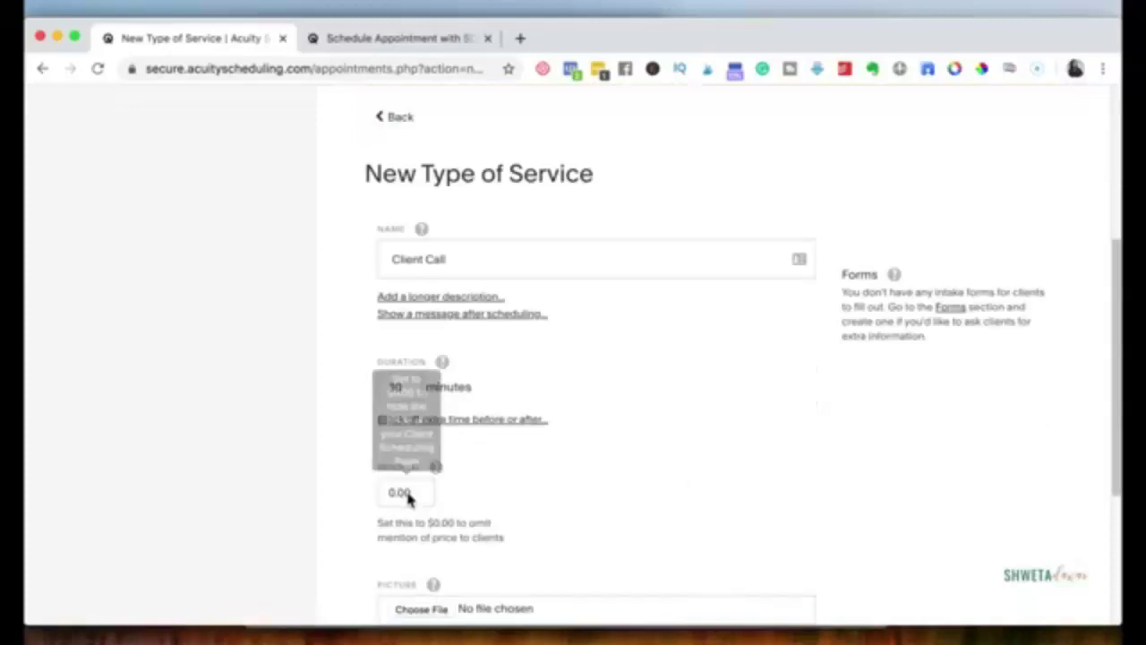
double_click(404, 387)
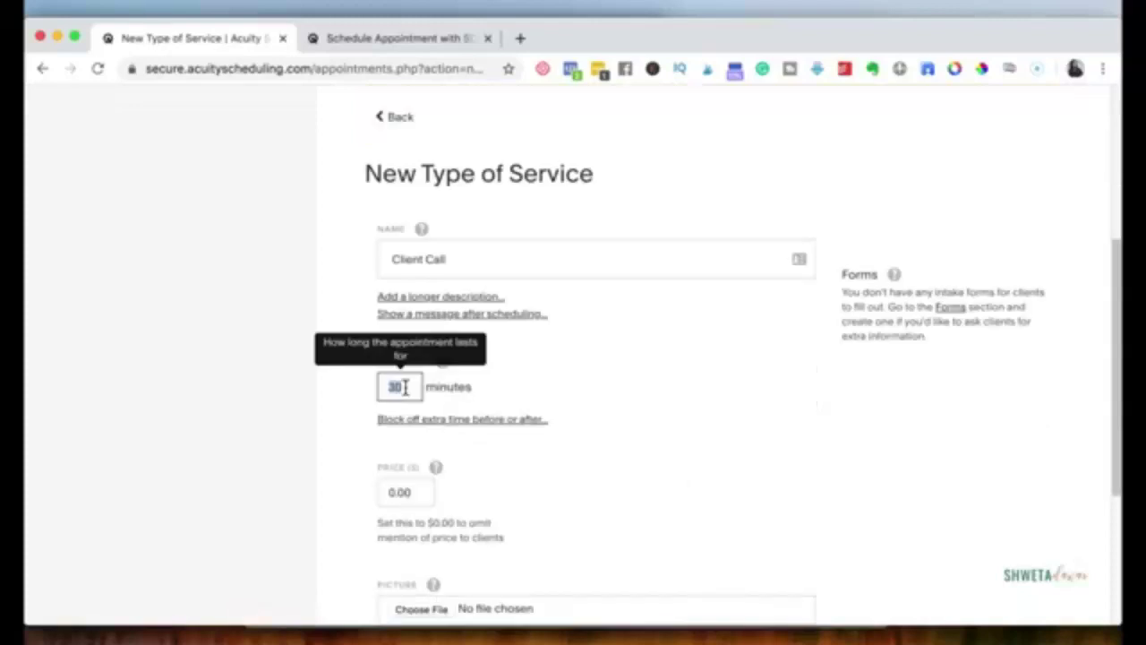
text(60)
scroll(616, 388, down, 5)
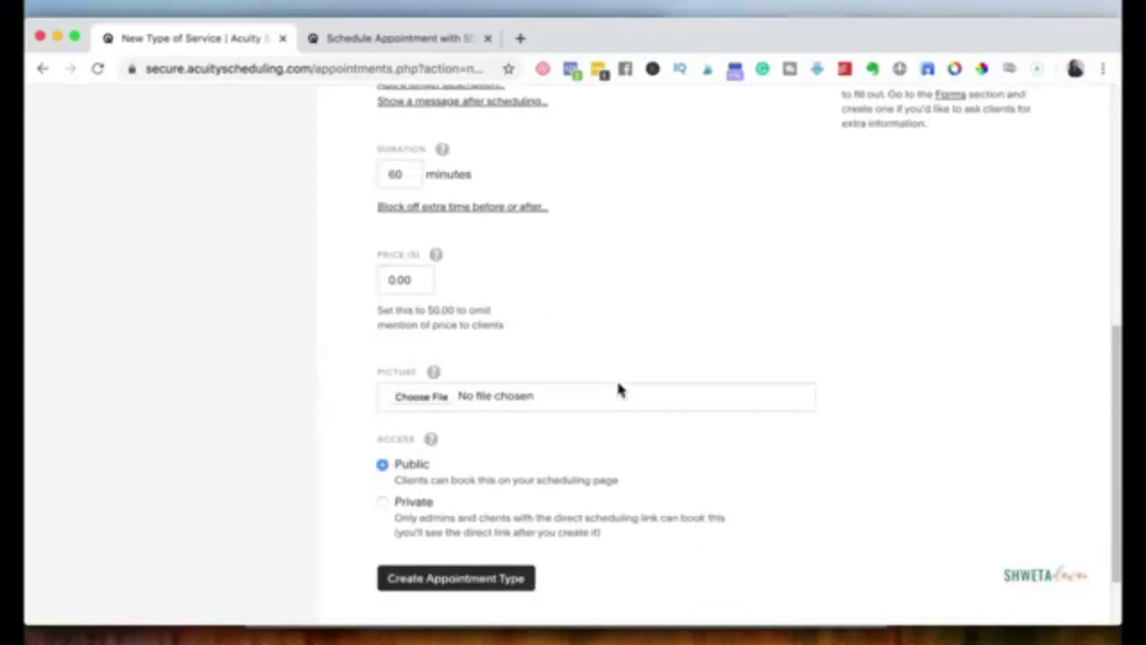
scroll(538, 421, down, 1)
click(383, 448)
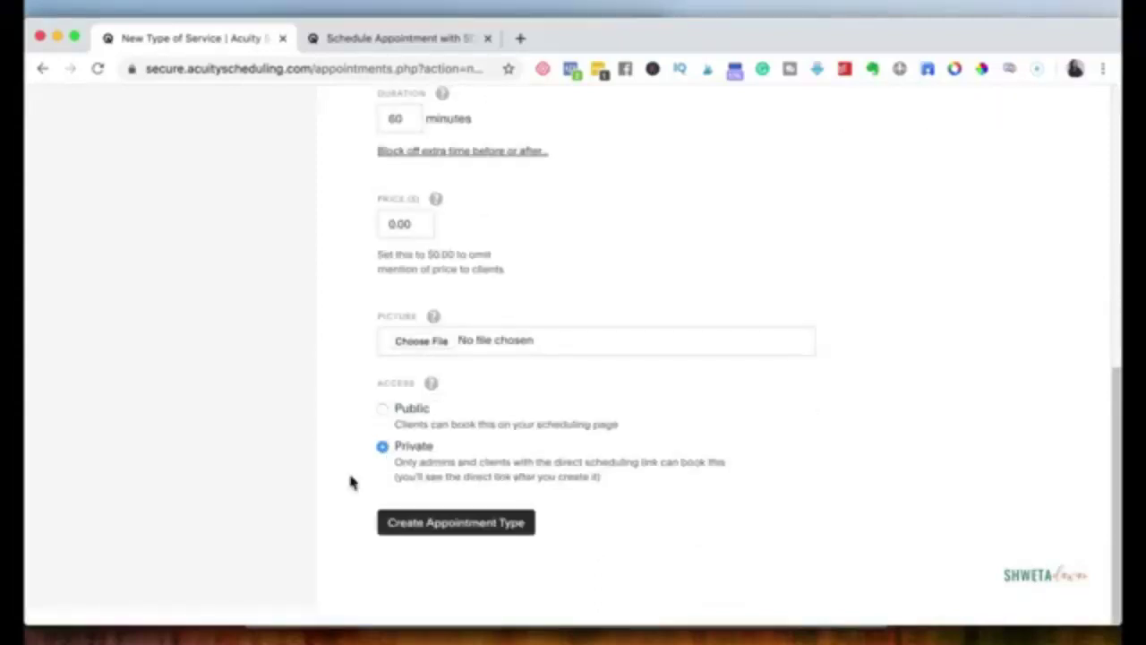
click(449, 526)
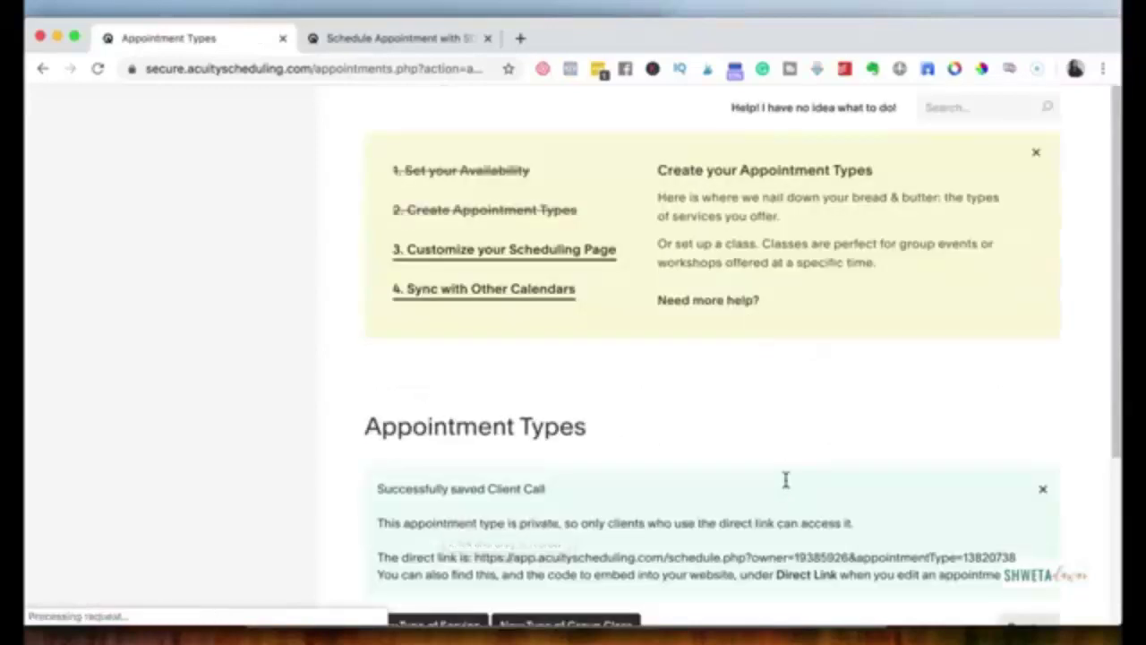
scroll(785, 481, down, 3)
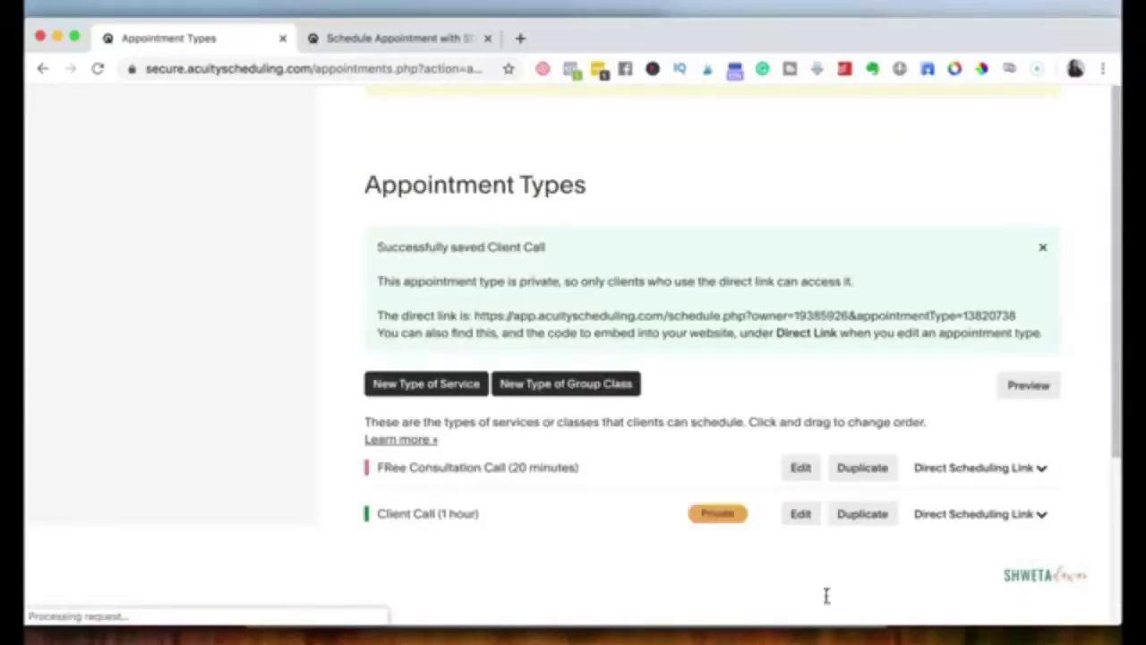
scroll(826, 595, up, 3)
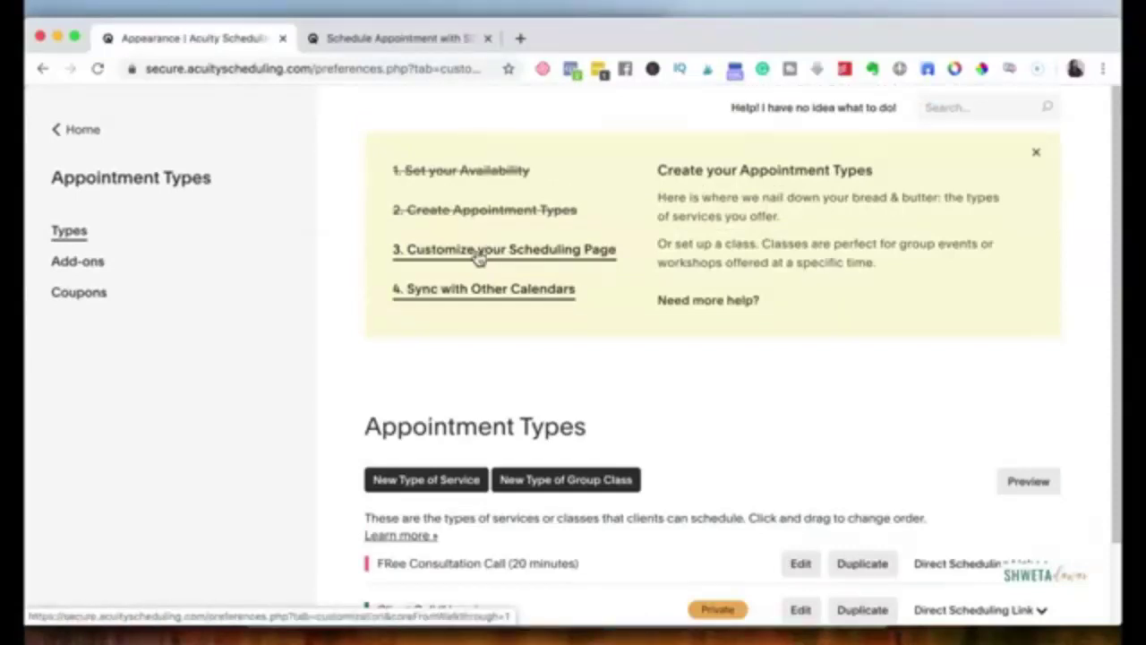
Step: Review the scheduling page Appearance settings and save them with the Daily template and Pacific time
click(479, 257)
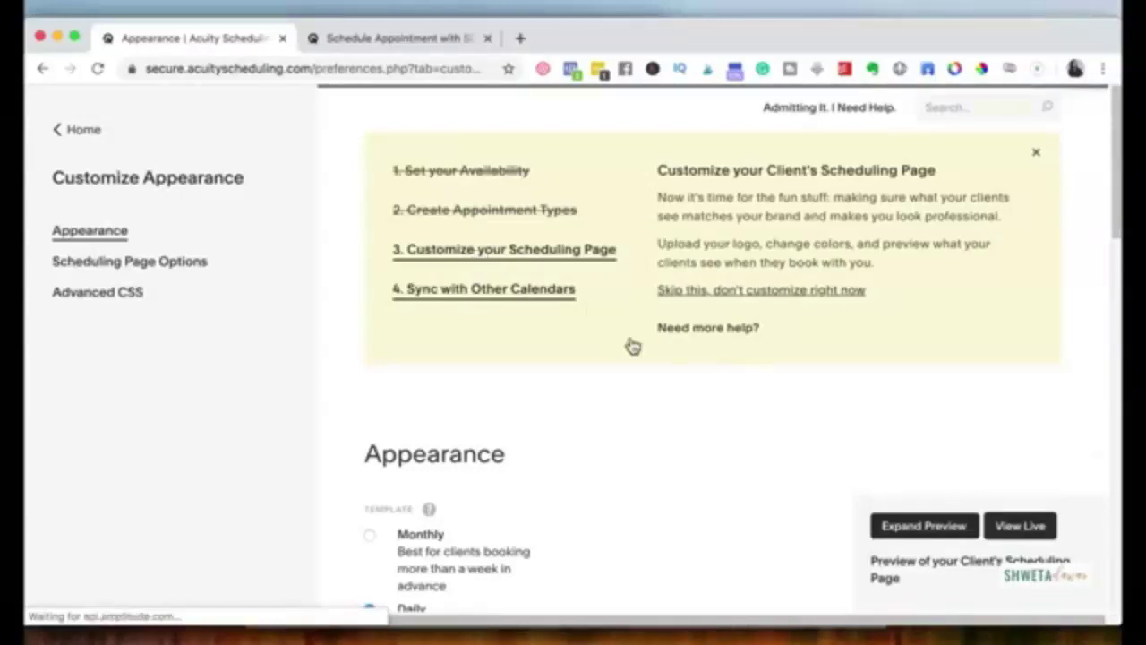
scroll(632, 346, down, 3)
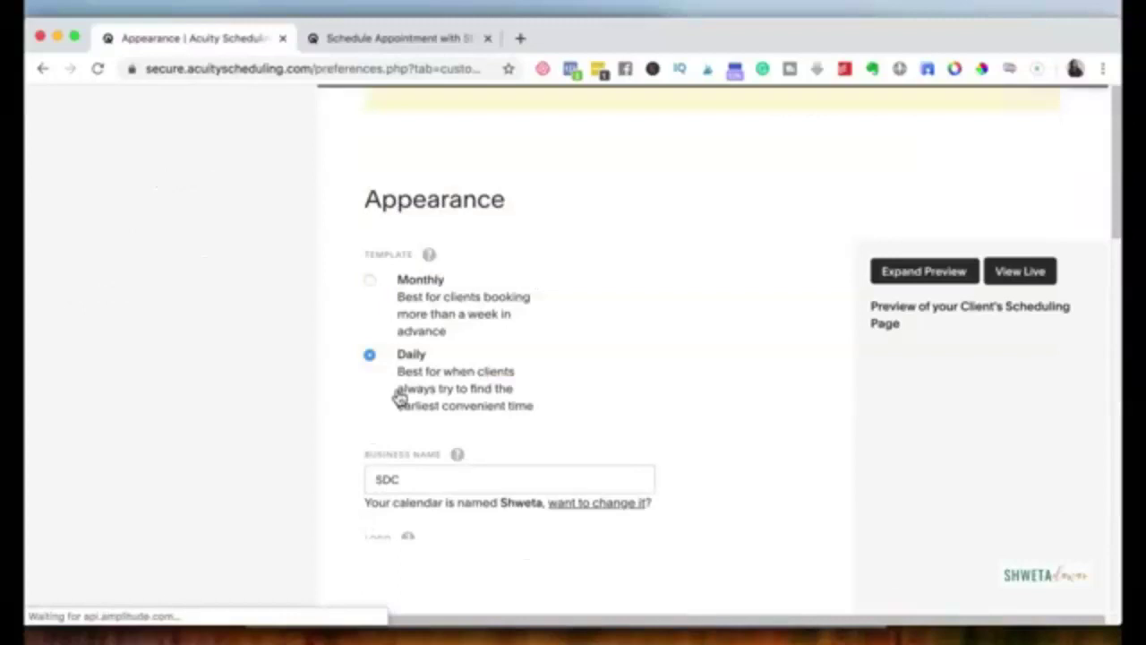
scroll(421, 430, down, 2)
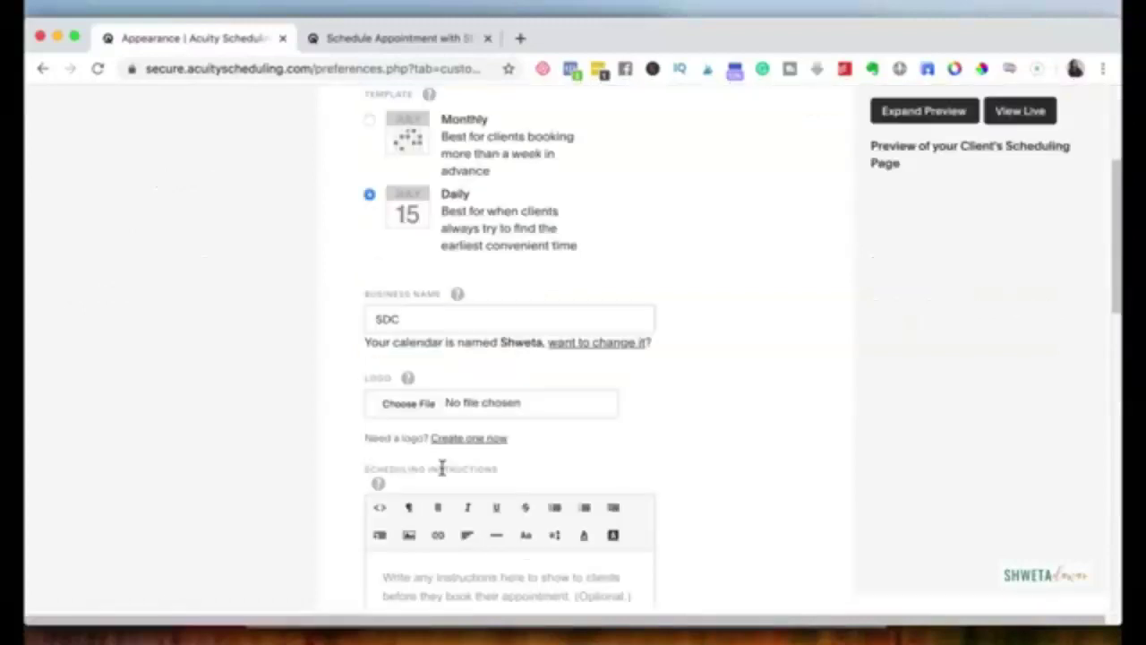
scroll(421, 439, down, 2)
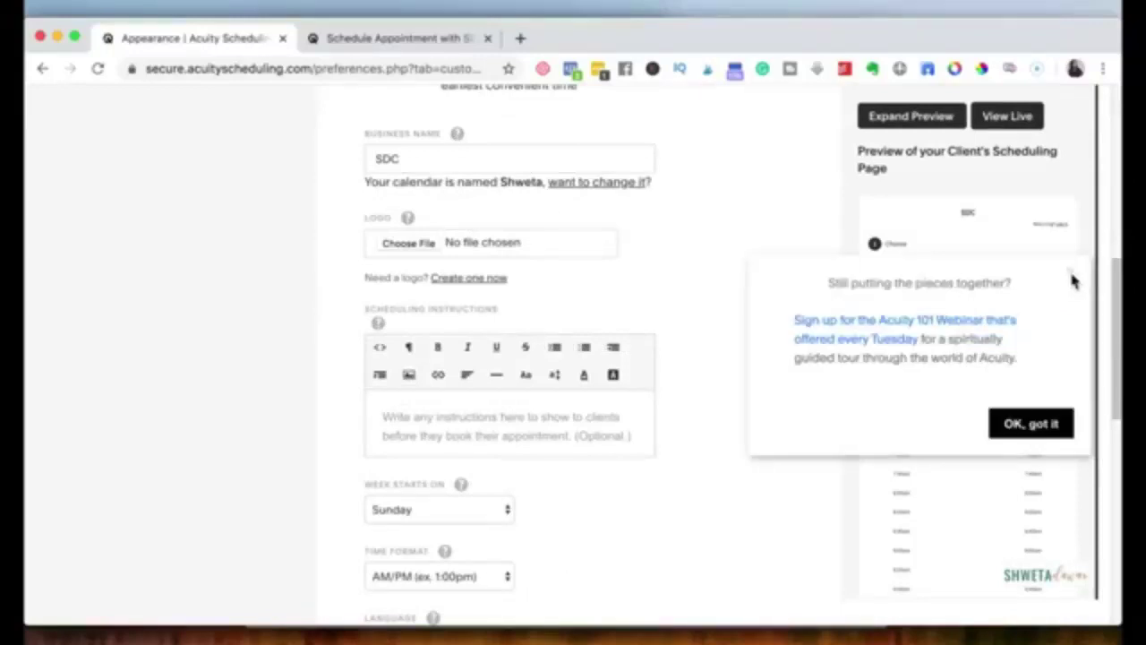
click(1071, 274)
scroll(558, 414, down, 1)
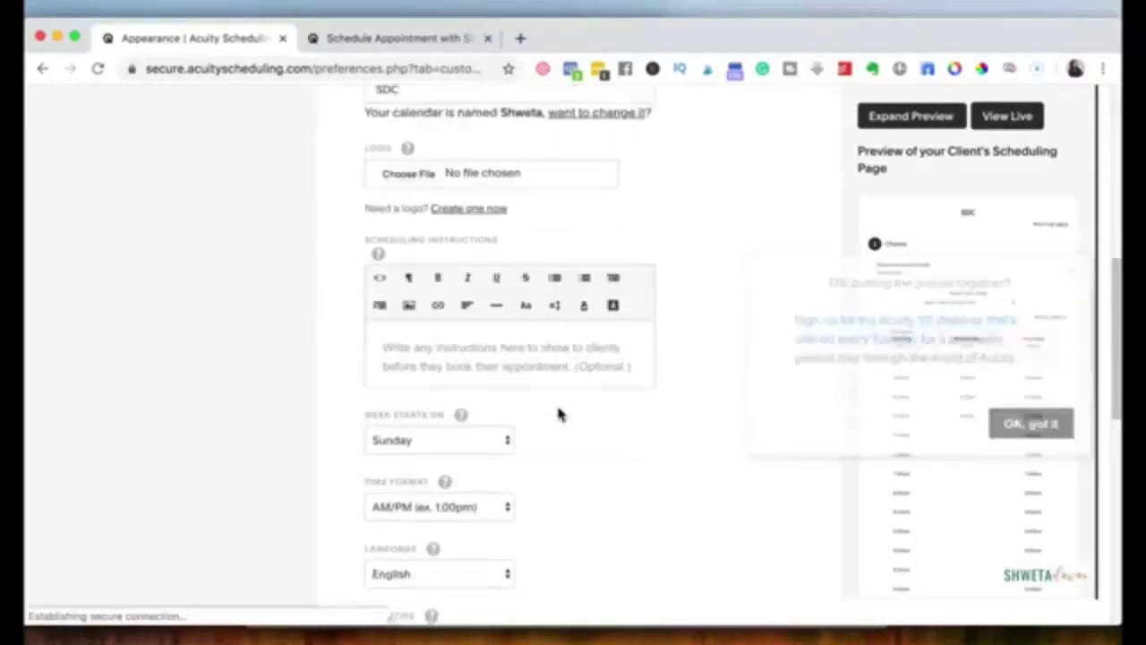
scroll(558, 415, down, 3)
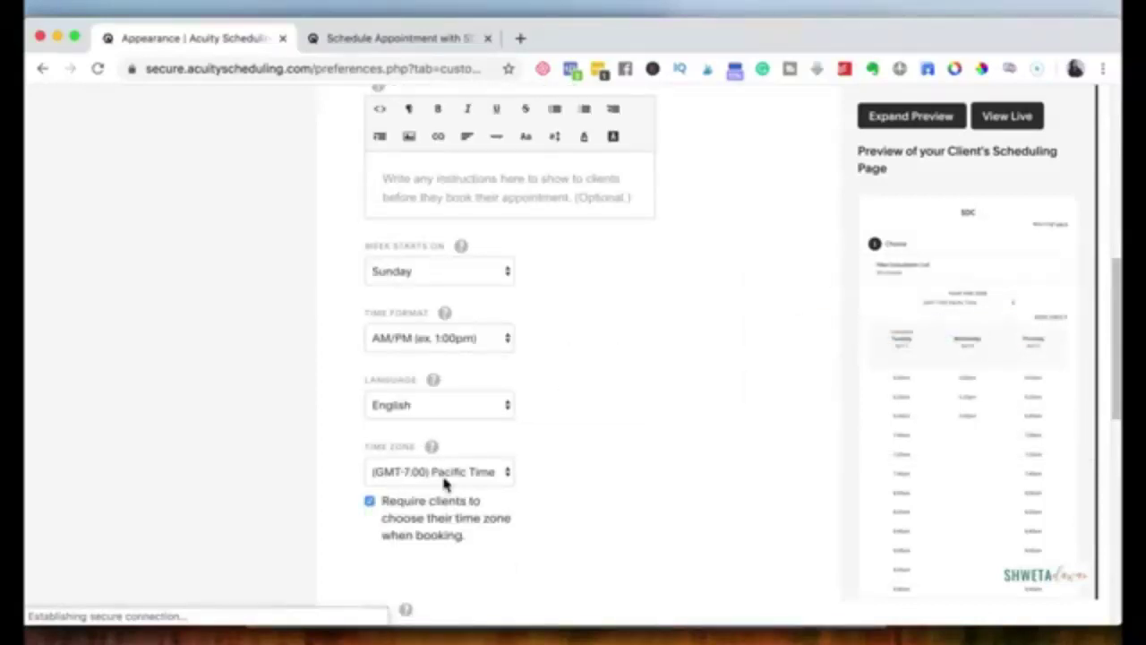
scroll(372, 472, down, 1)
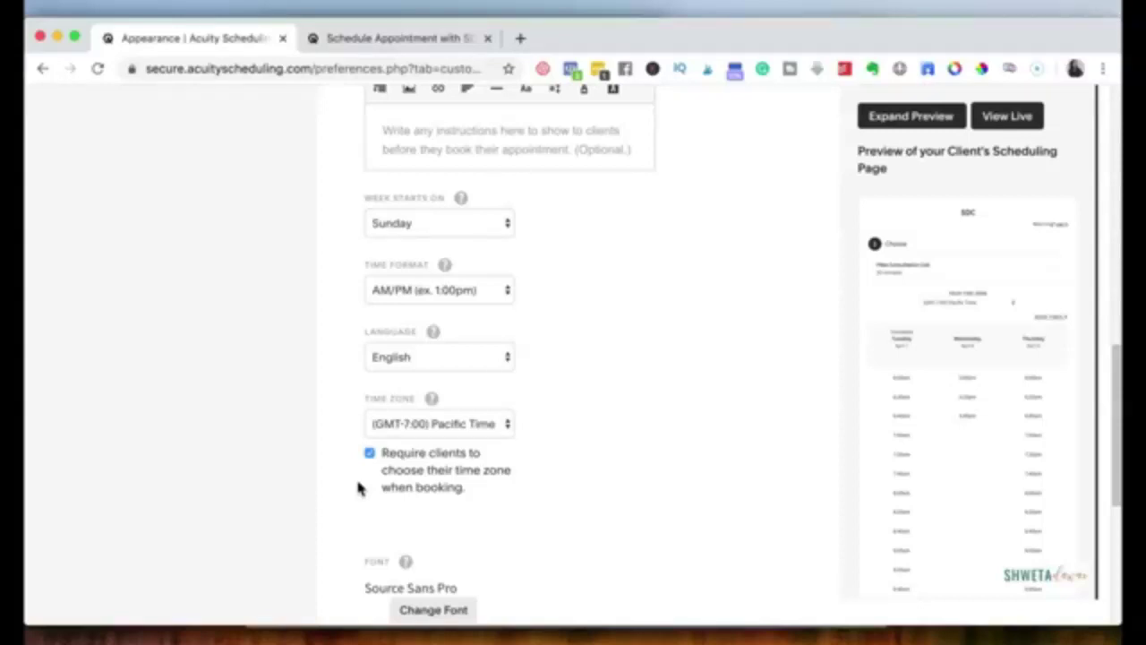
scroll(425, 261, down, 5)
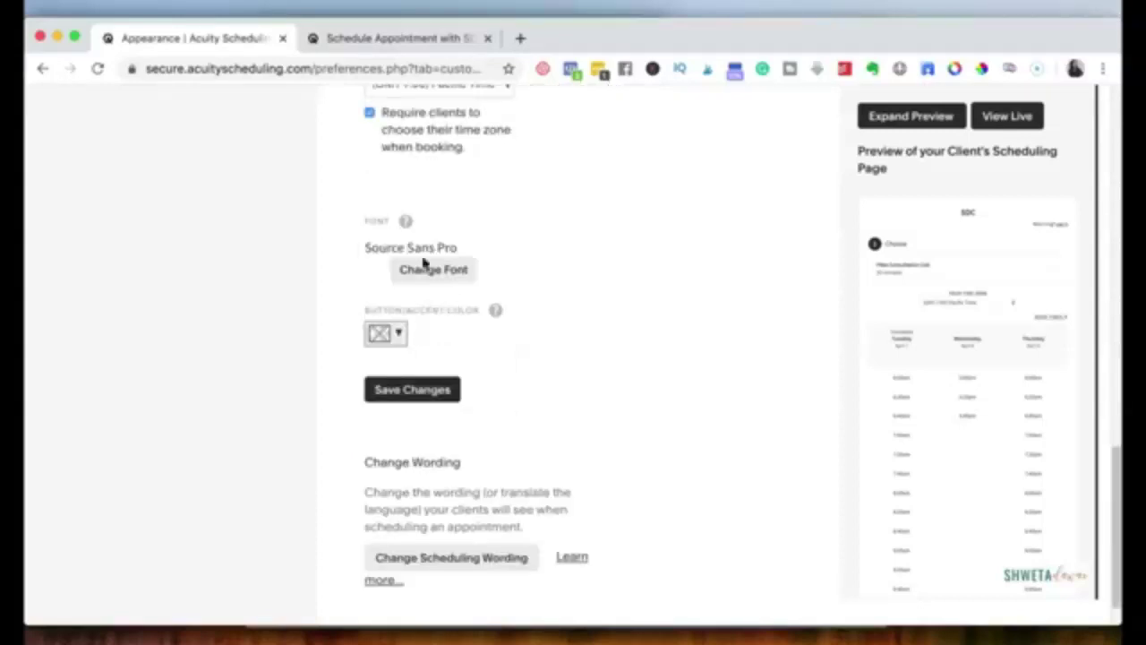
scroll(424, 261, down, 1)
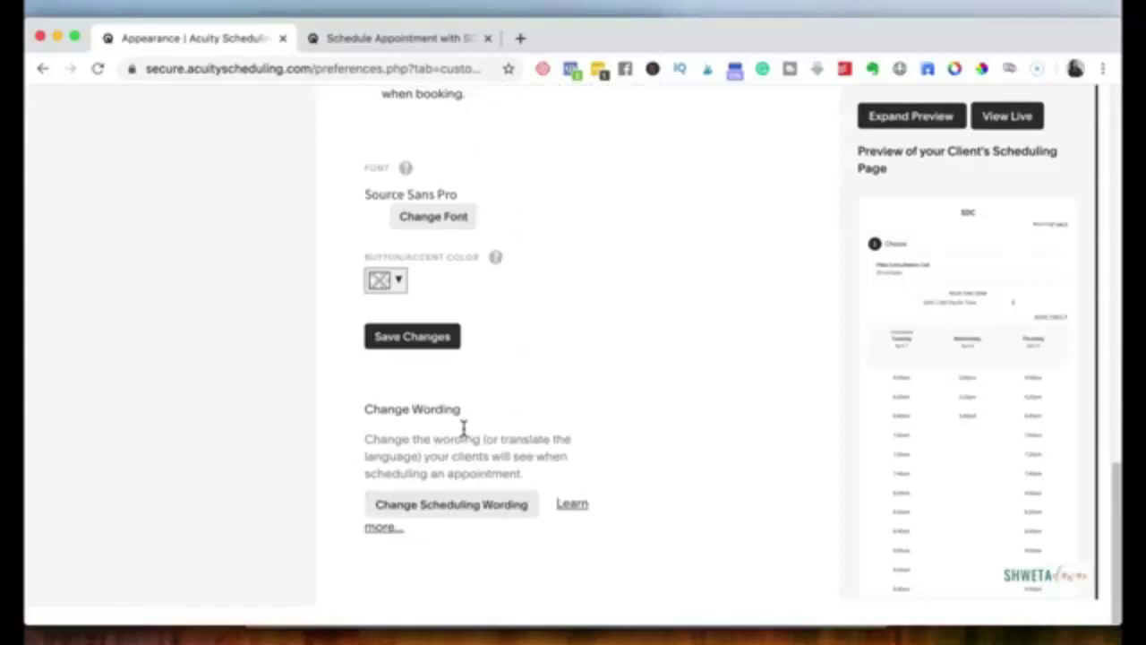
click(426, 345)
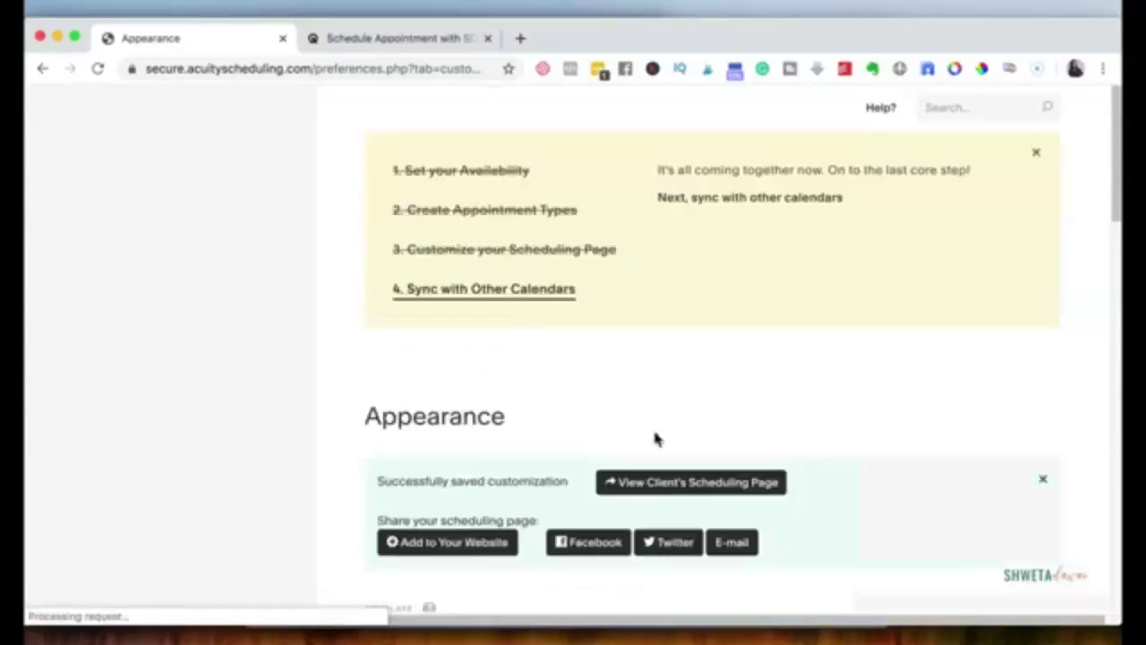
Step: Open the client's scheduling page in a new tab, then go to Sync with Other Calendars
right_click(656, 485)
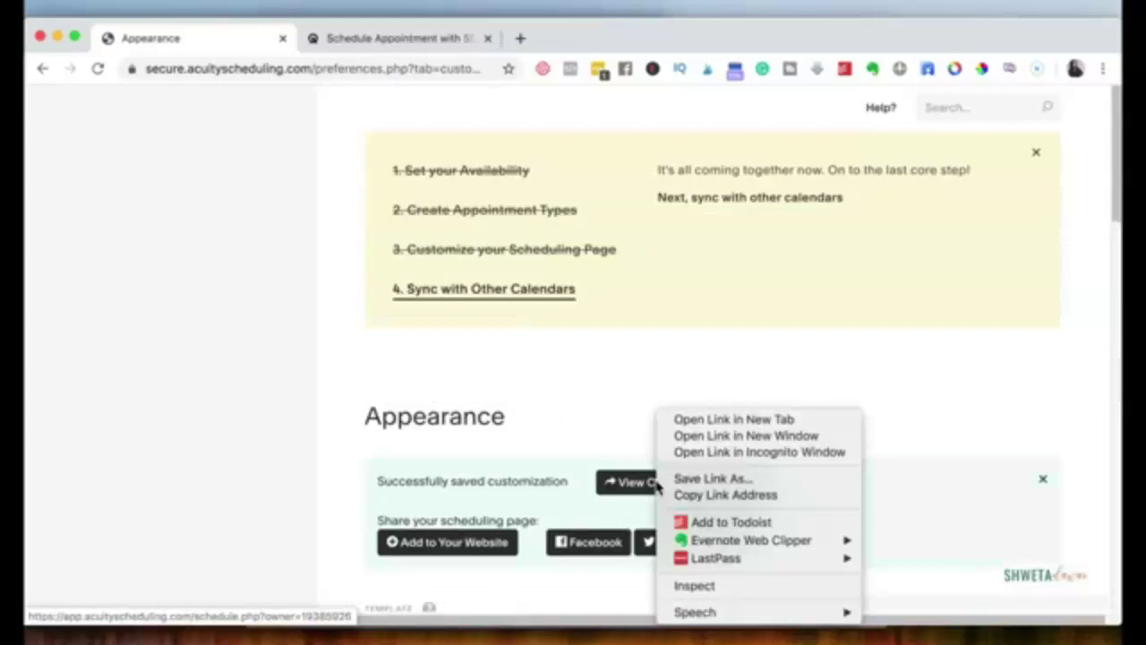
click(698, 419)
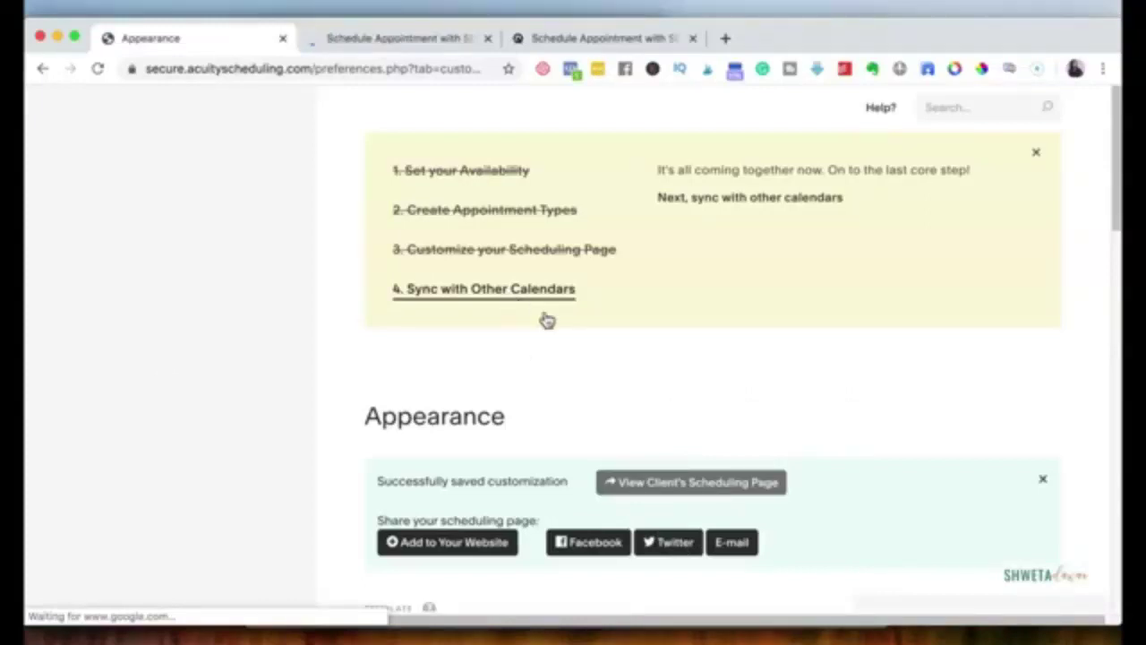
click(547, 320)
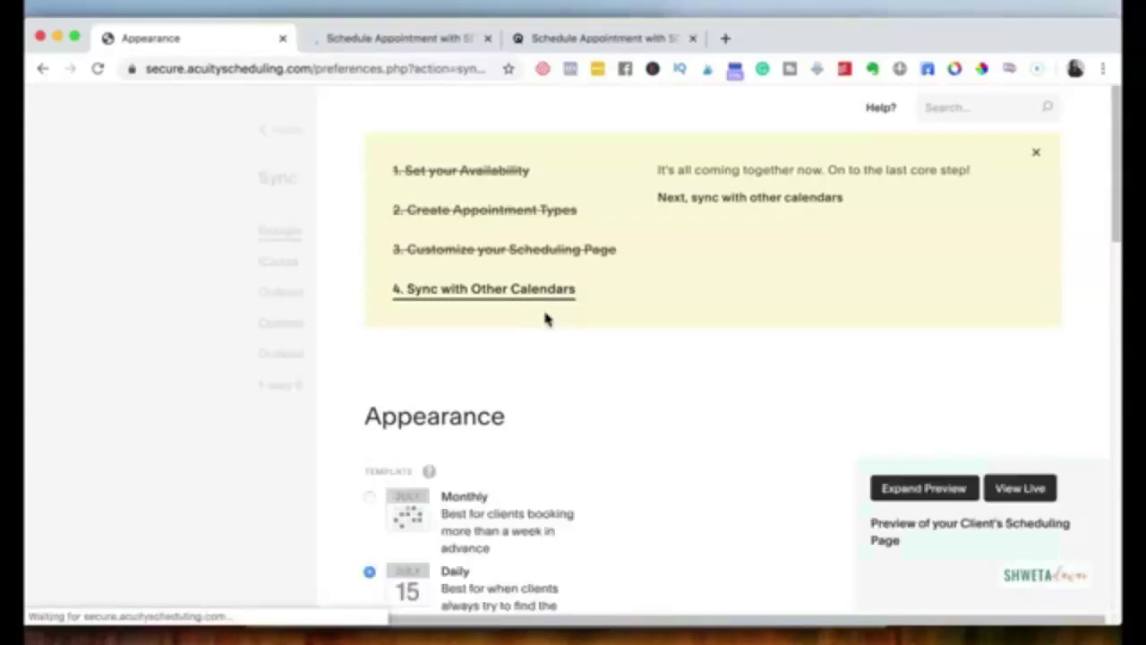
scroll(546, 320, down, 1)
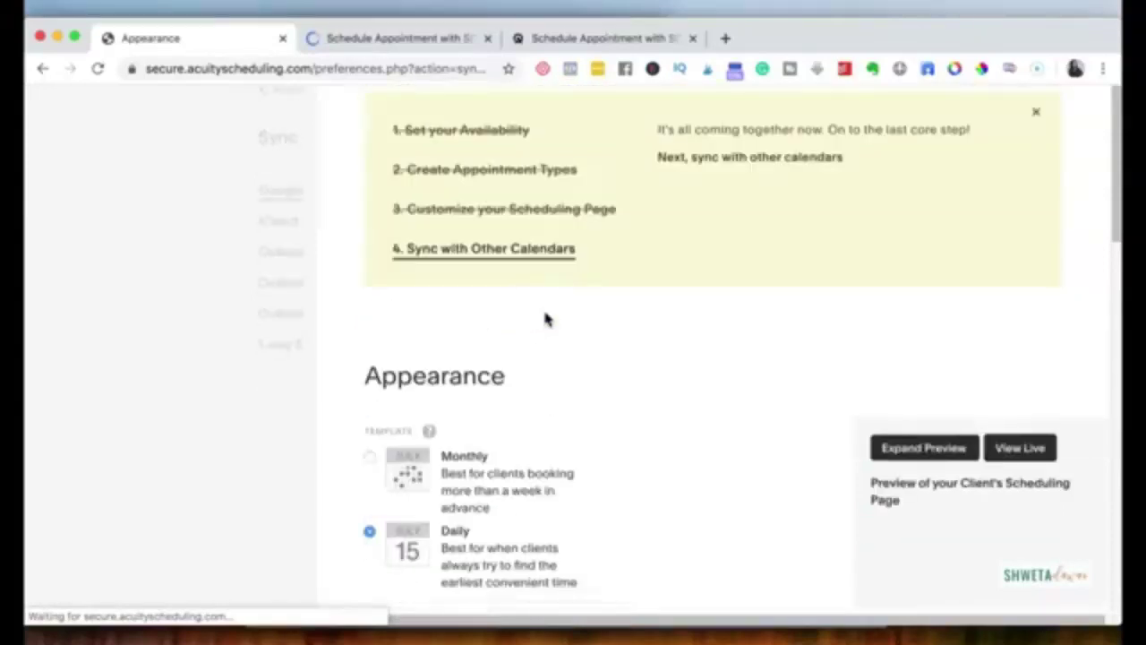
Step: Open the Calendar Syncing page showing Step 1: Connect to Google Calendar
click(513, 267)
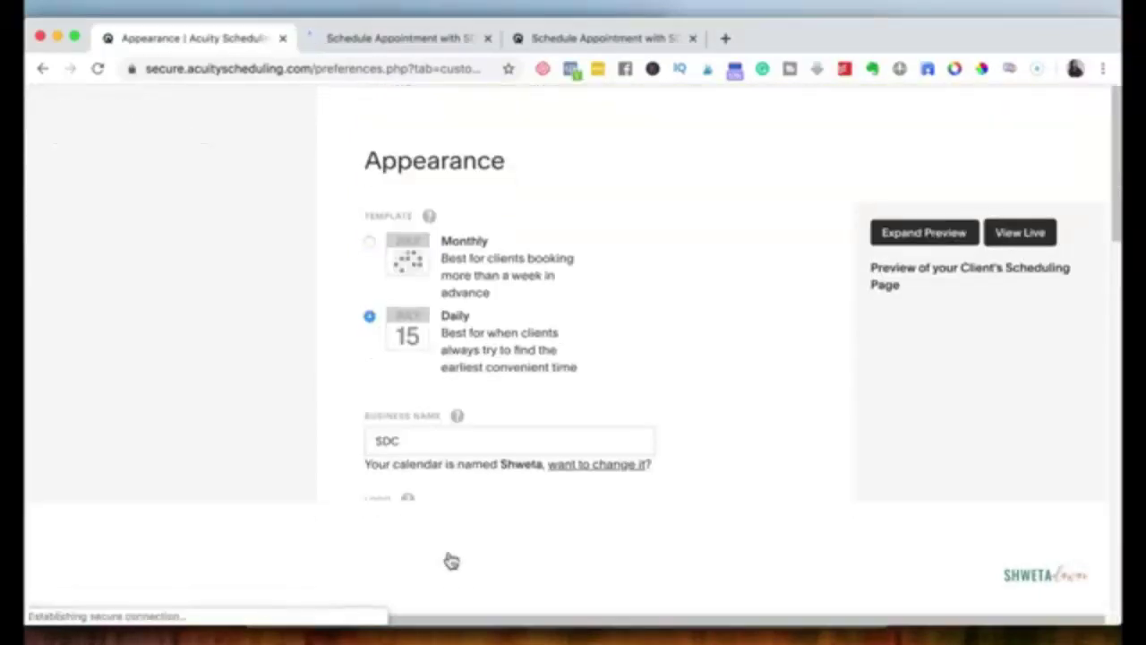
scroll(450, 559, down, 3)
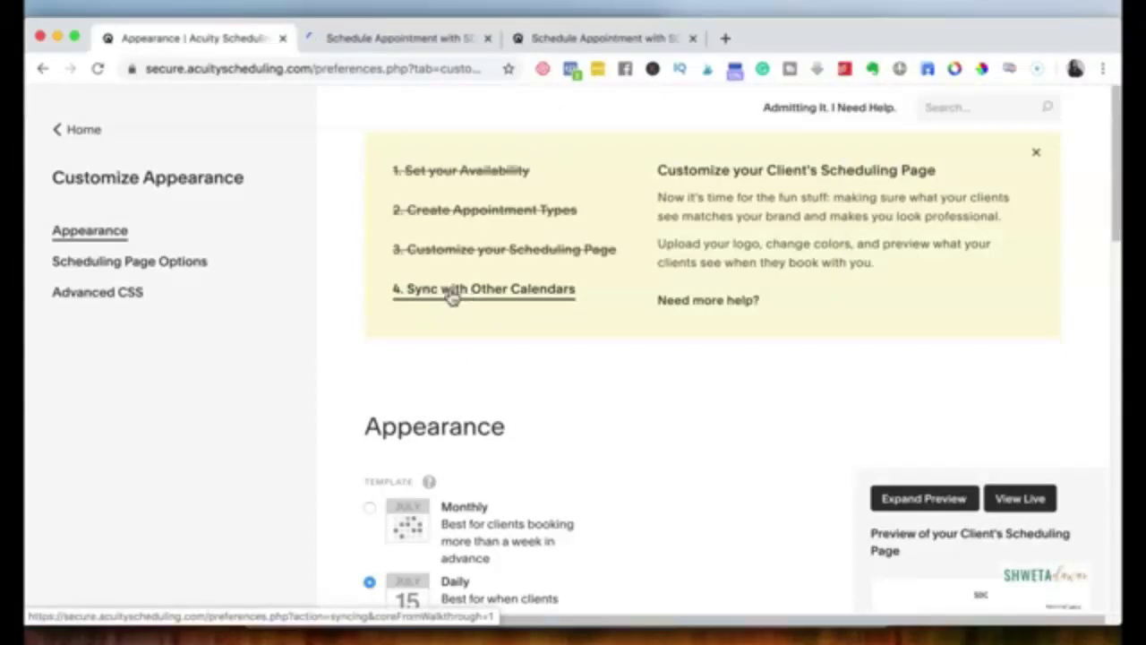
click(452, 299)
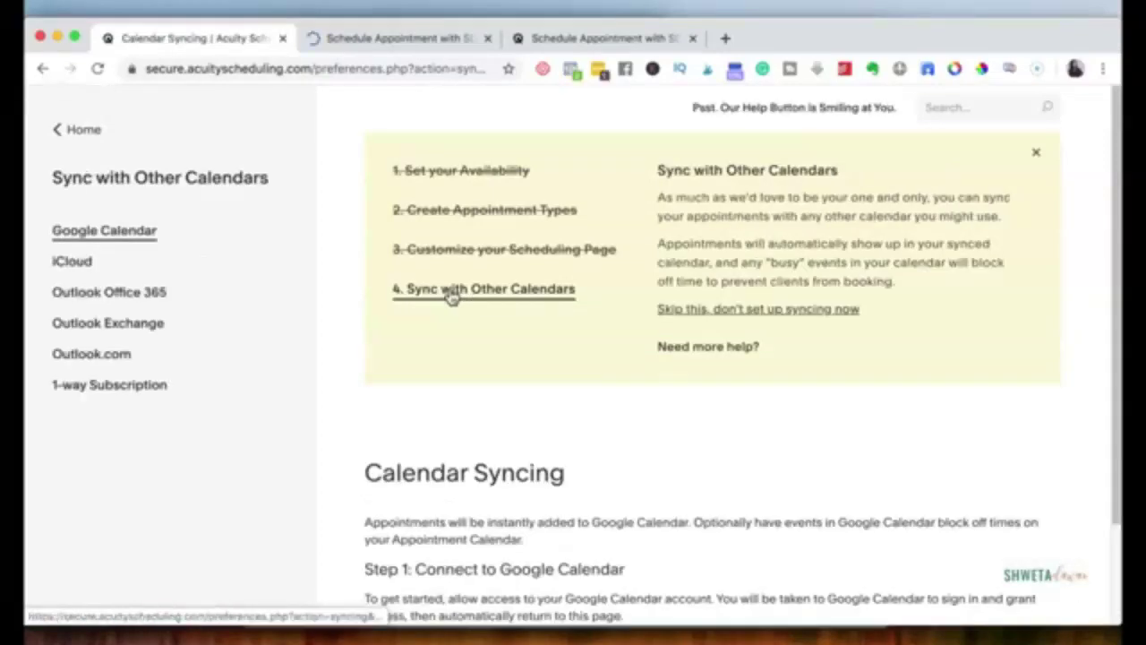
scroll(495, 395, down, 3)
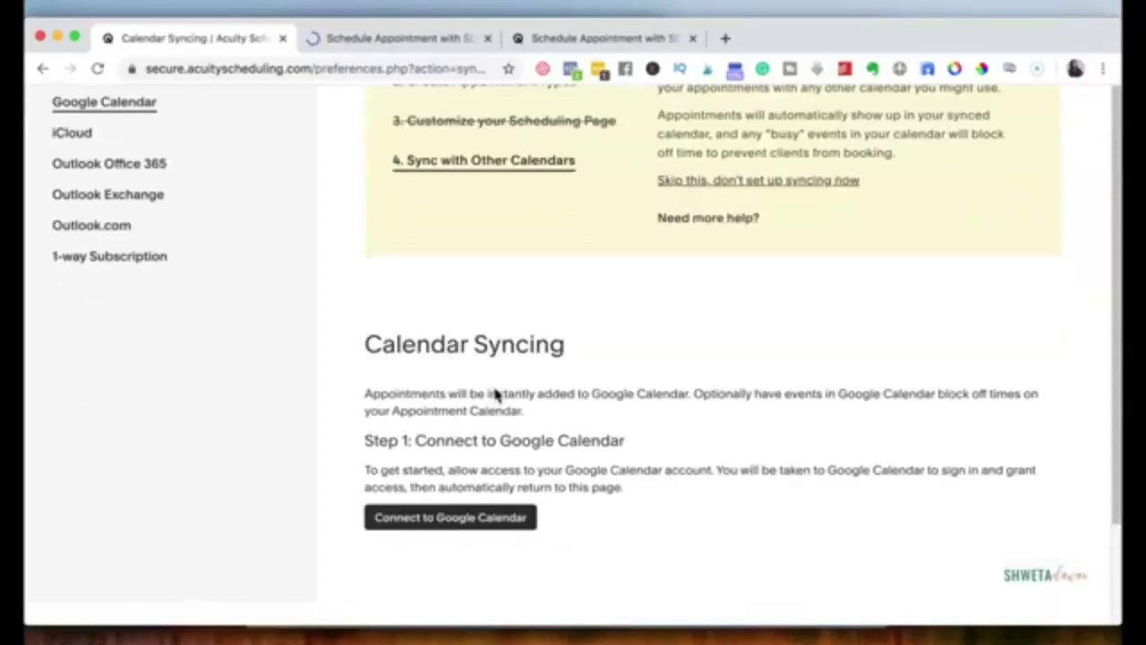
scroll(484, 403, up, 3)
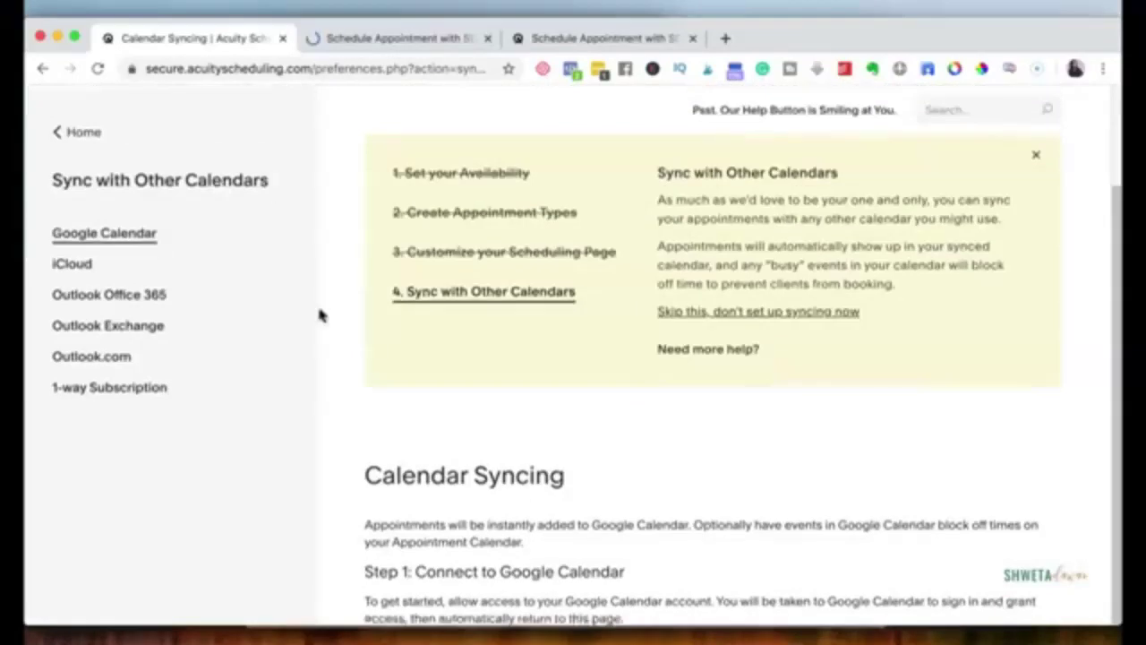
Step: Go back to the Home calendar for the week of April 5, 2020, and browse the business settings links
click(68, 131)
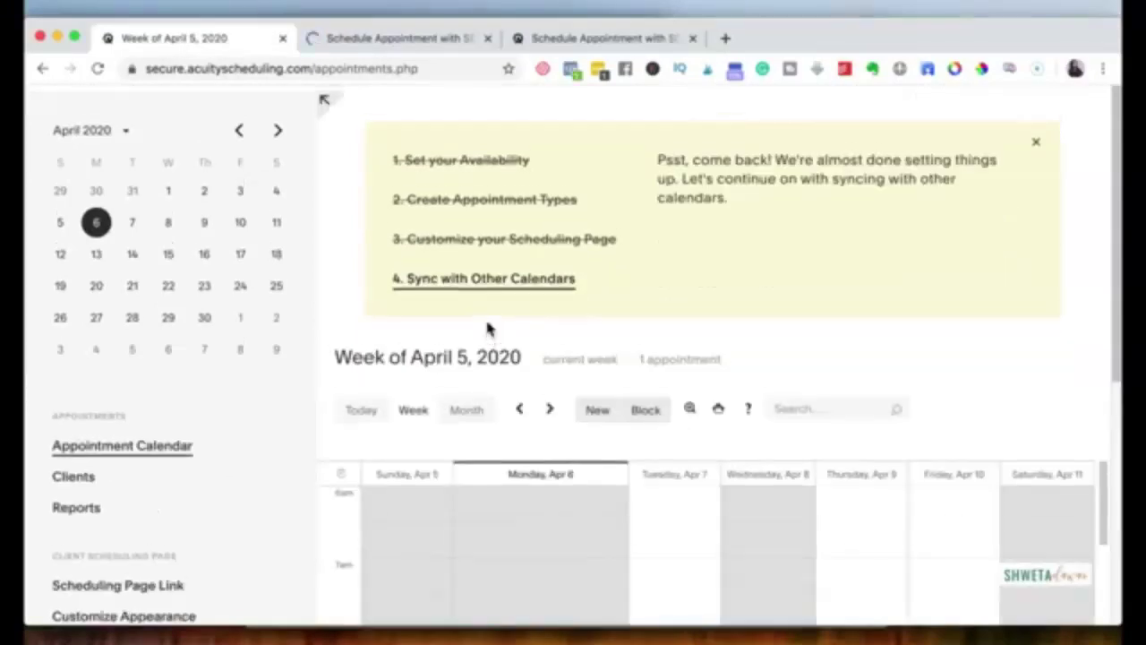
scroll(488, 329, down, 5)
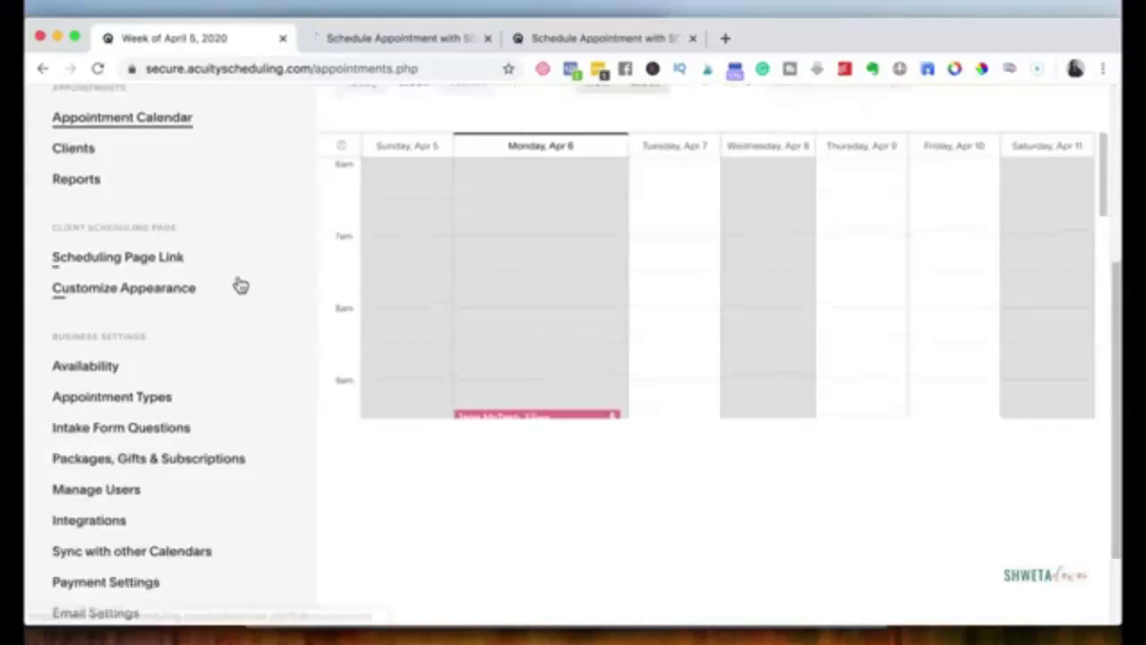
scroll(240, 285, down, 2)
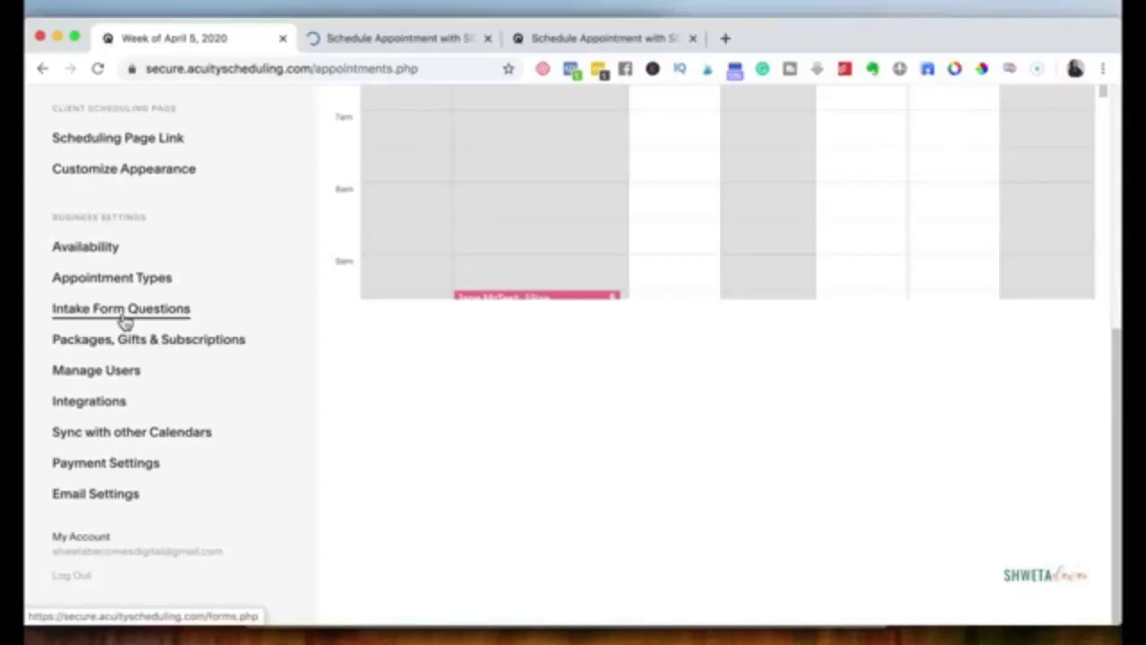
scroll(126, 322, down, 1)
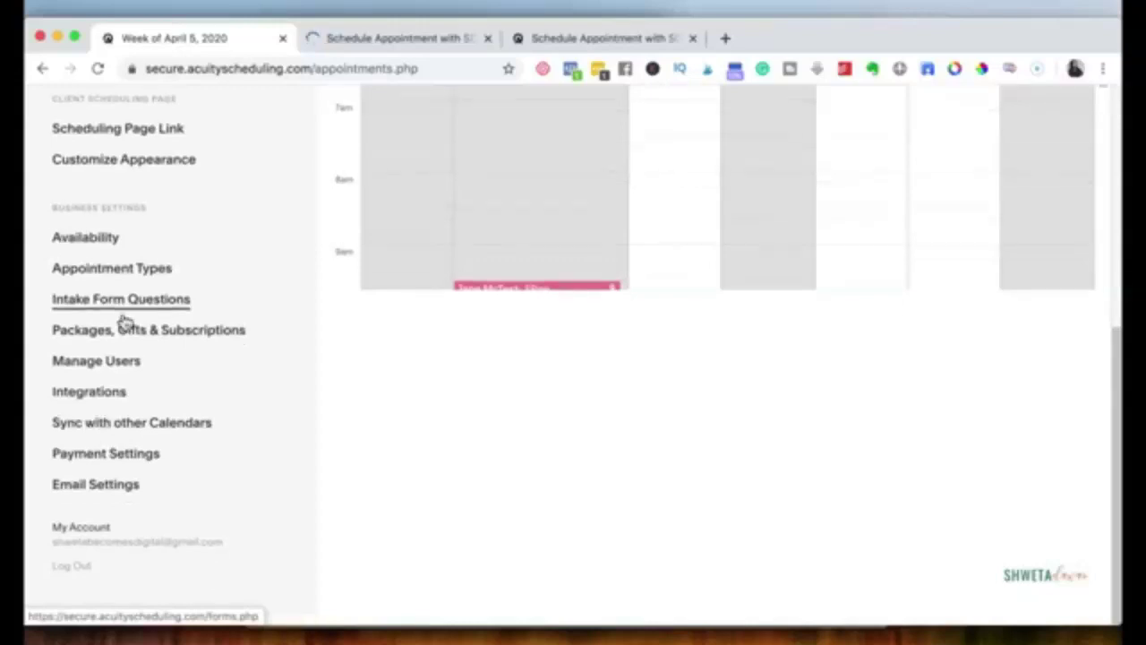
scroll(102, 562, up, 1)
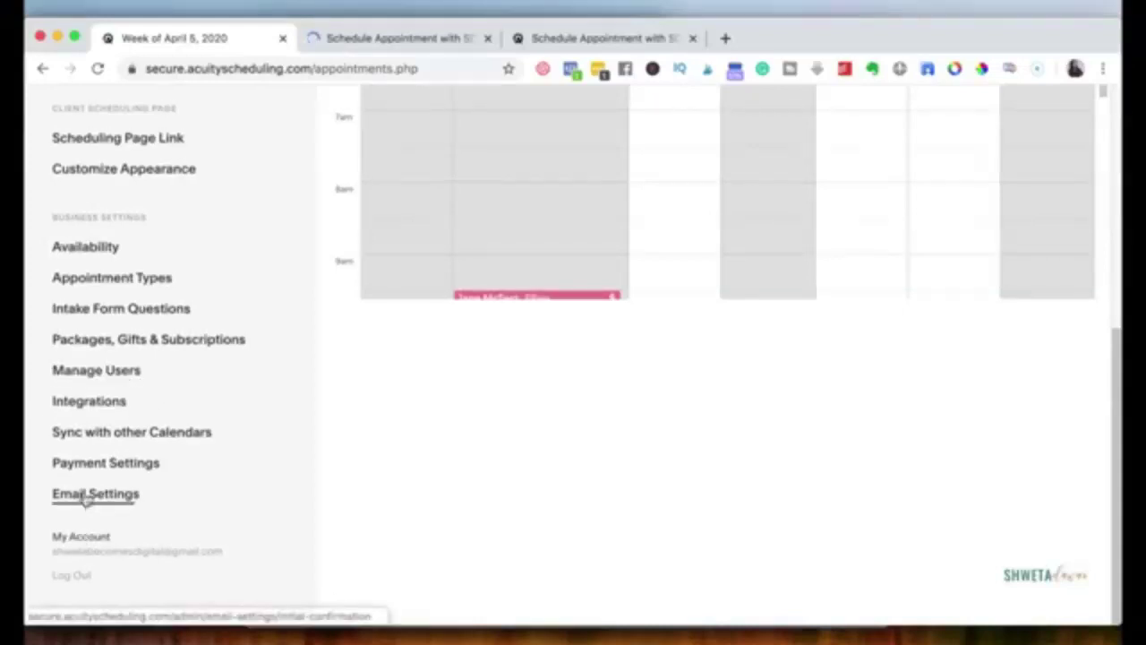
Step: Review the Initial Confirmation email template in Email Settings for both call types
click(86, 498)
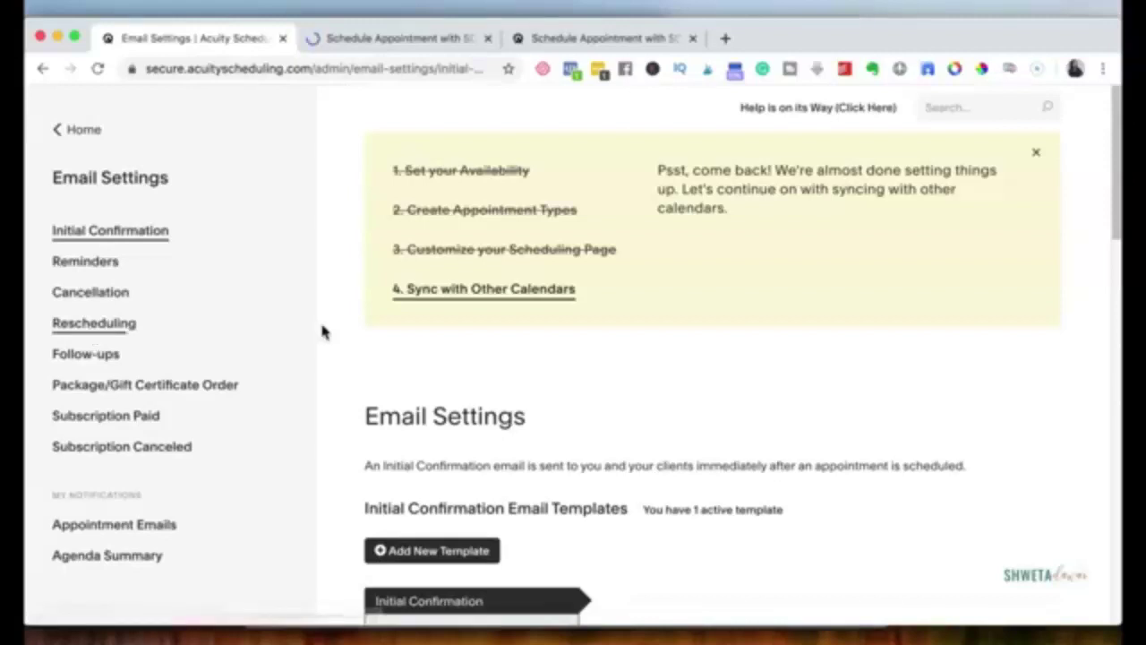
scroll(323, 332, down, 5)
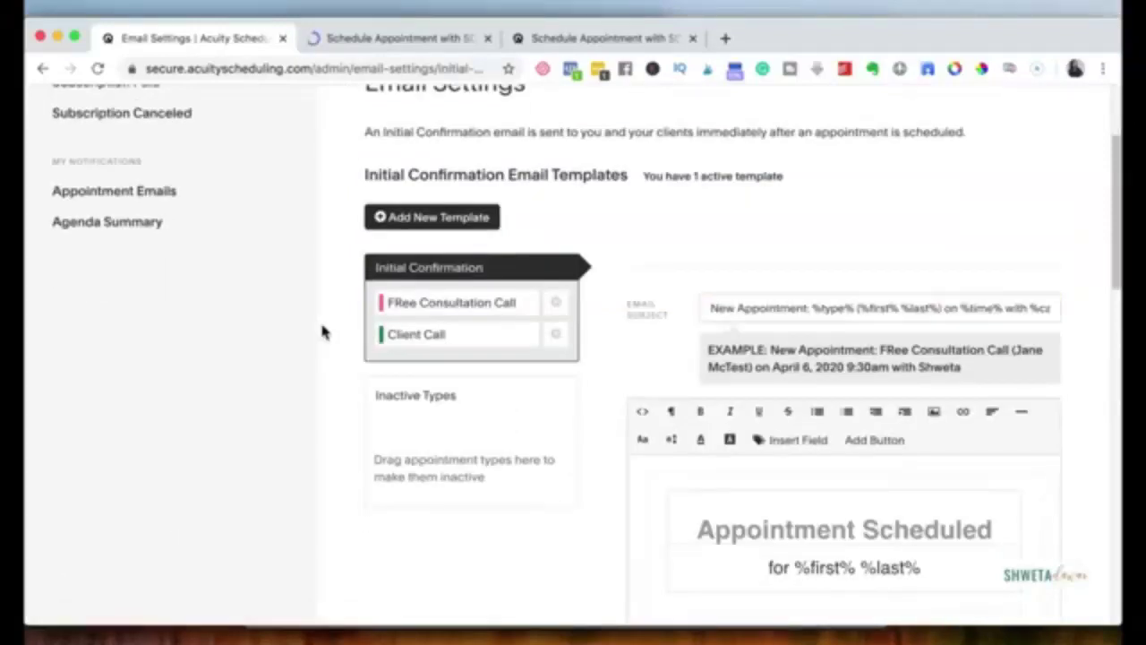
scroll(791, 395, down, 2)
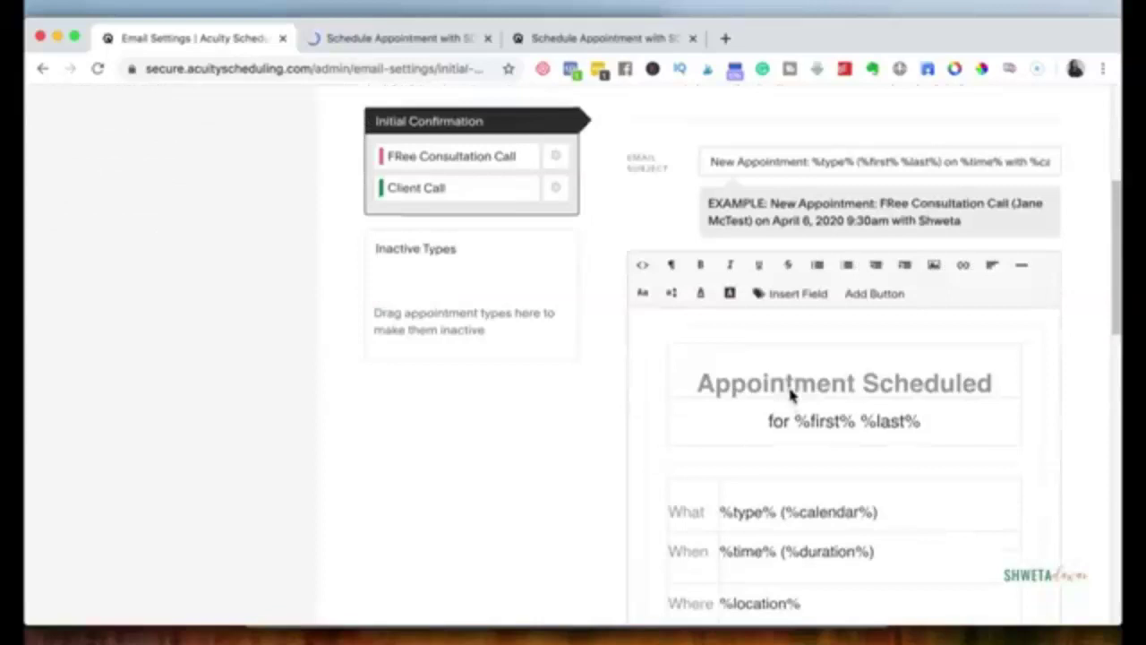
scroll(790, 395, down, 4)
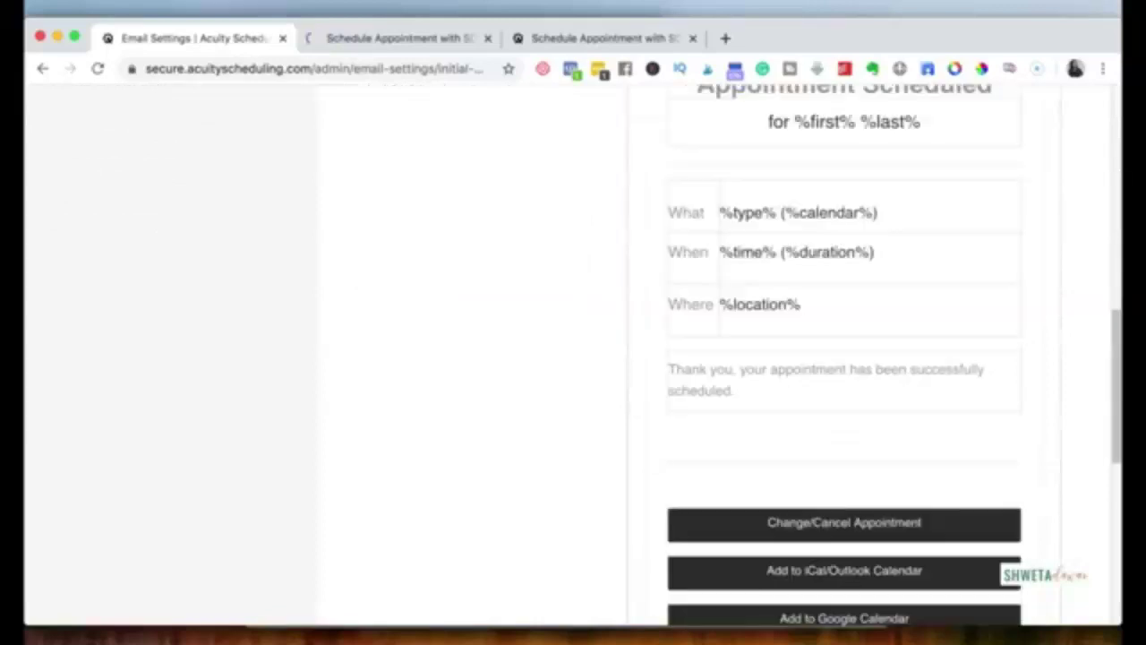
scroll(818, 519, down, 4)
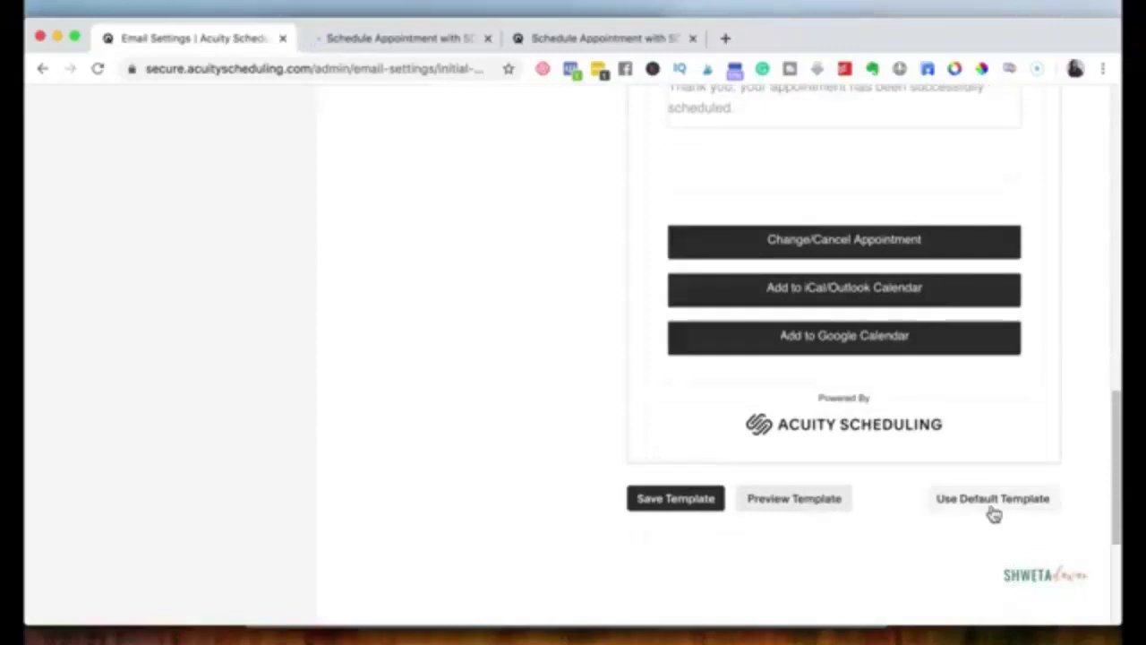
scroll(994, 513, up, 10)
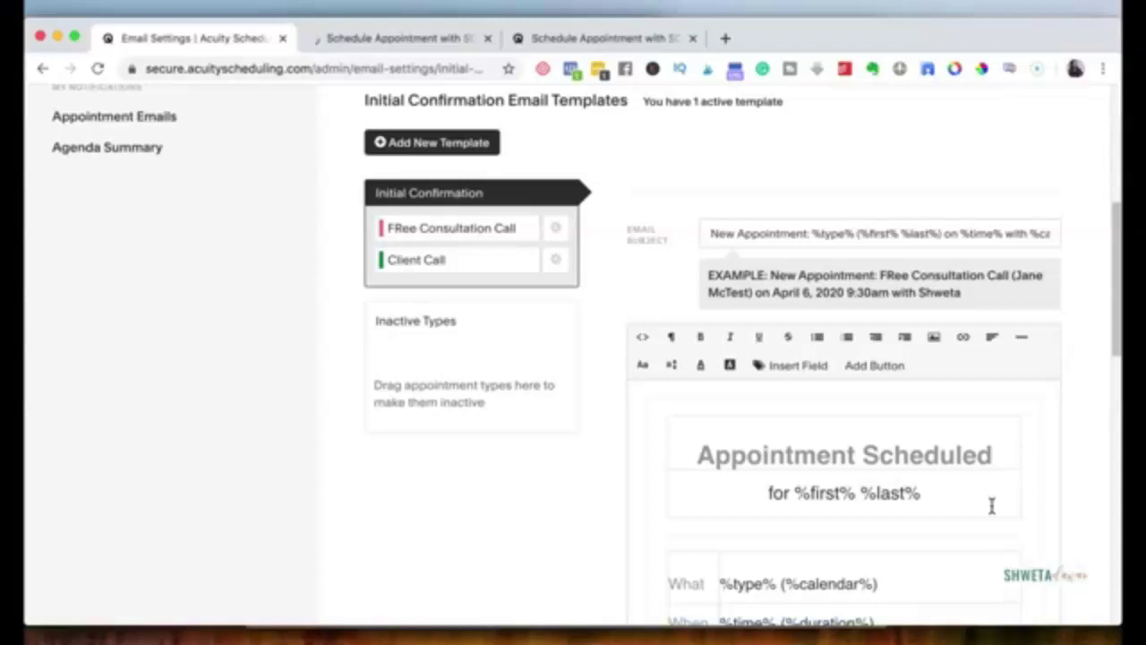
scroll(991, 507, up, 2)
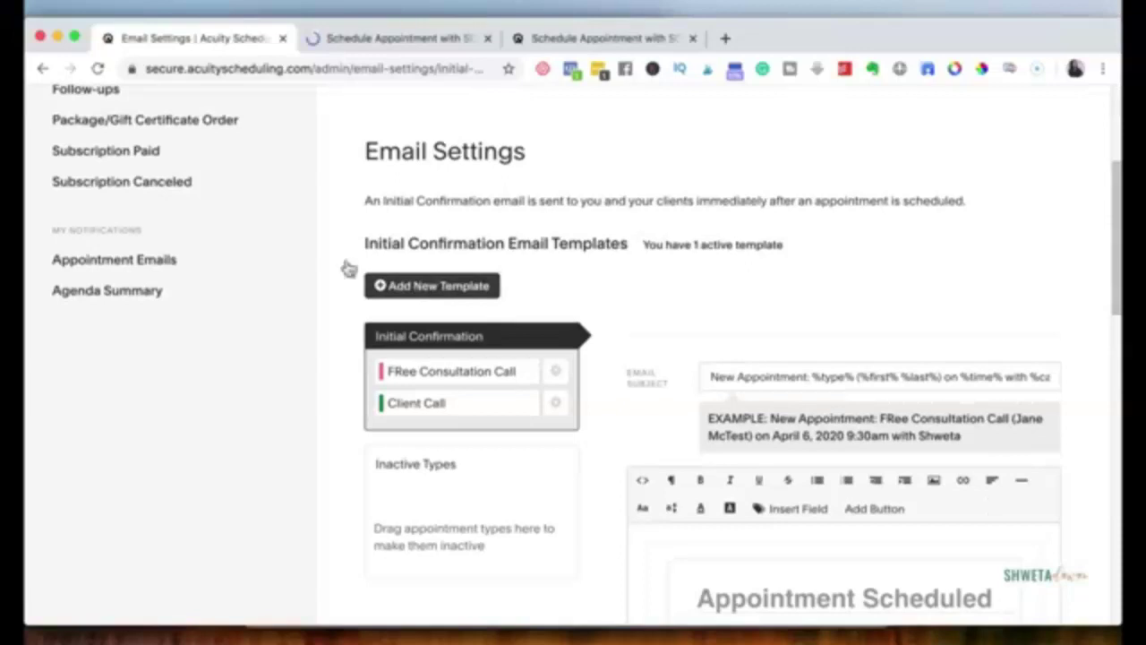
scroll(304, 263, up, 4)
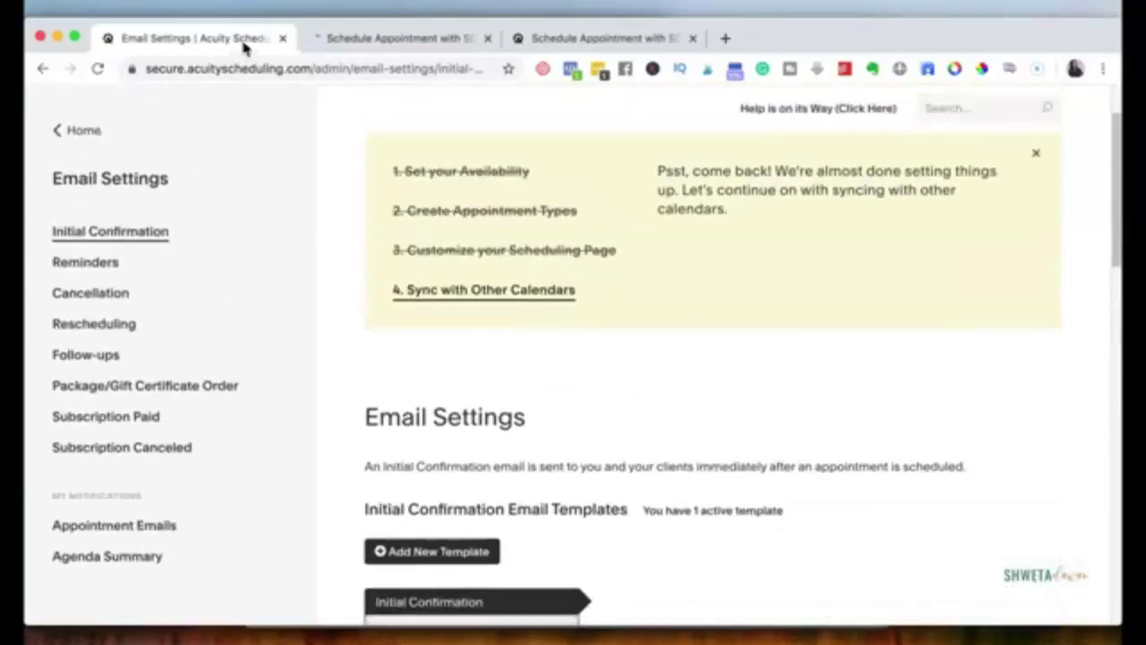
Step: On the live booking page, select the 20-minute Free Consultation Call and check its availability
click(368, 39)
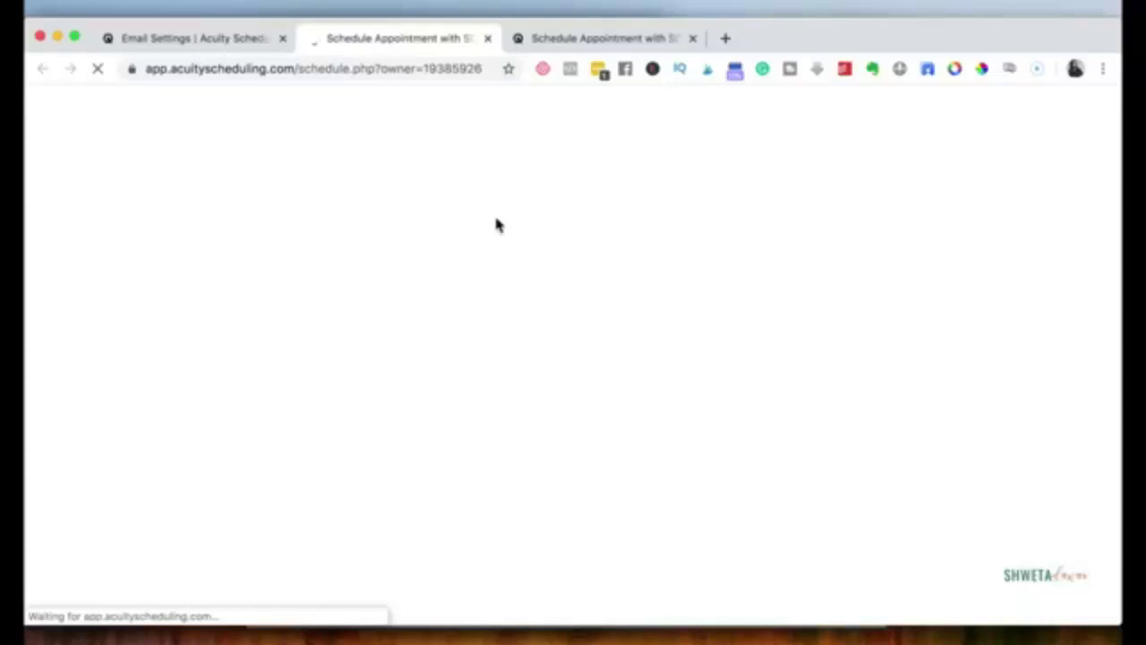
click(550, 41)
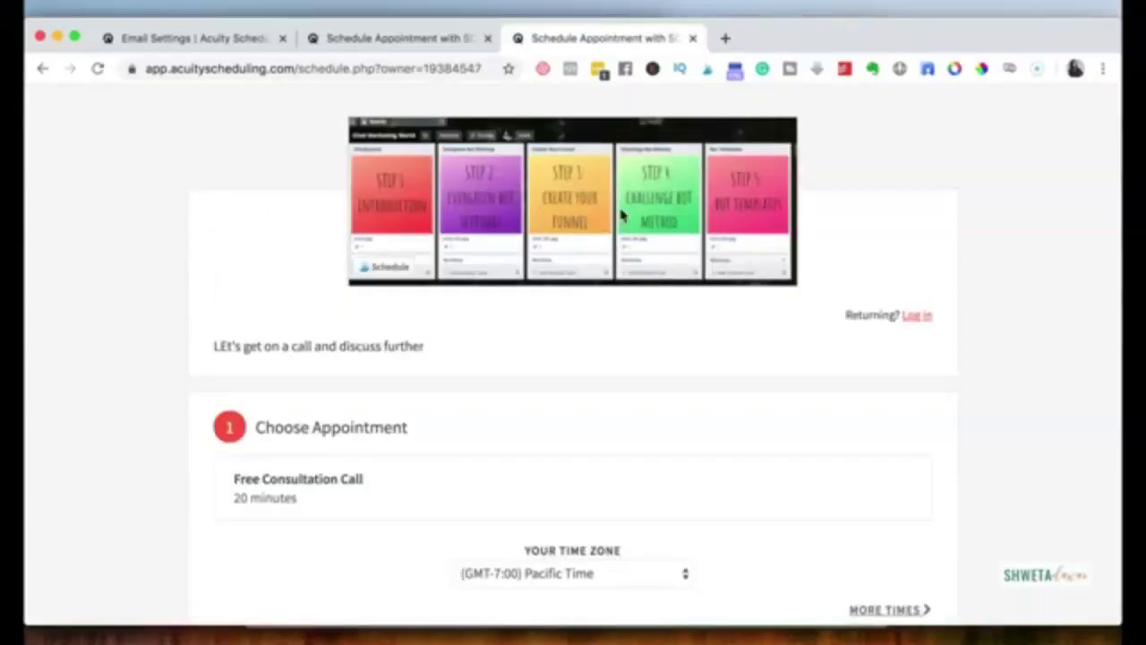
scroll(326, 293, down, 2)
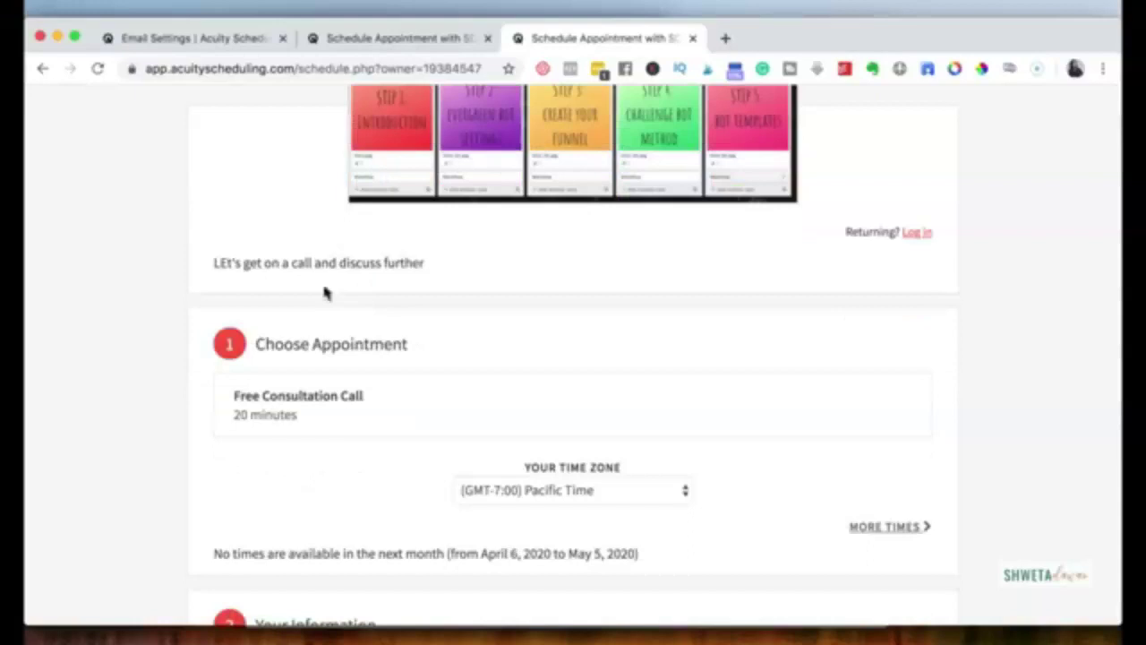
scroll(326, 292, down, 5)
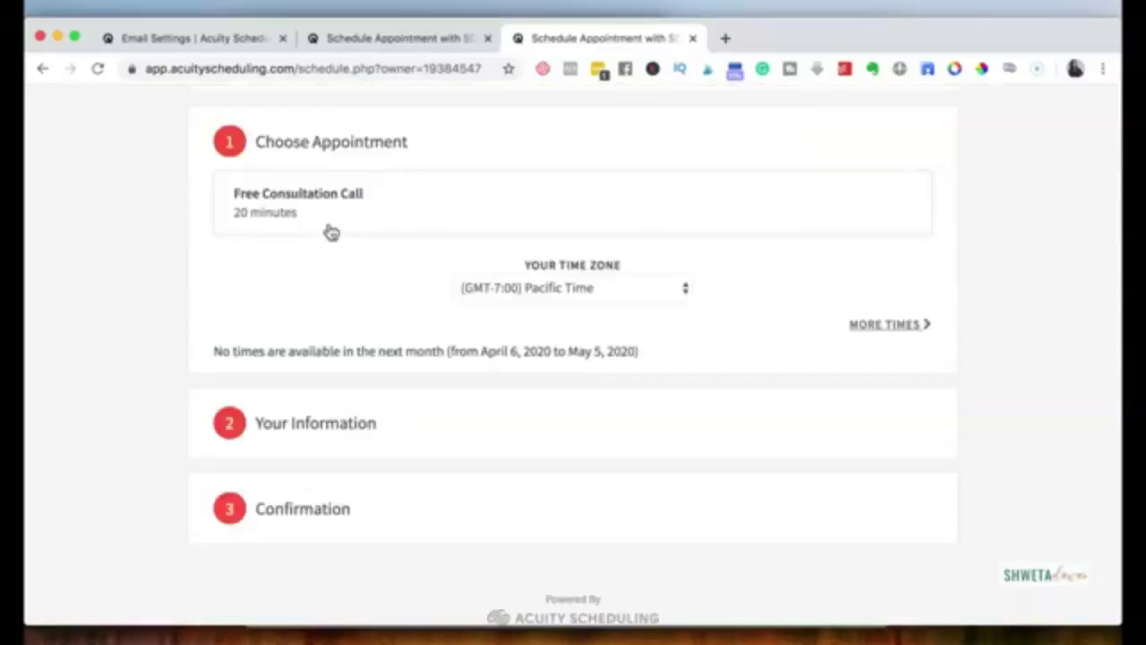
click(387, 218)
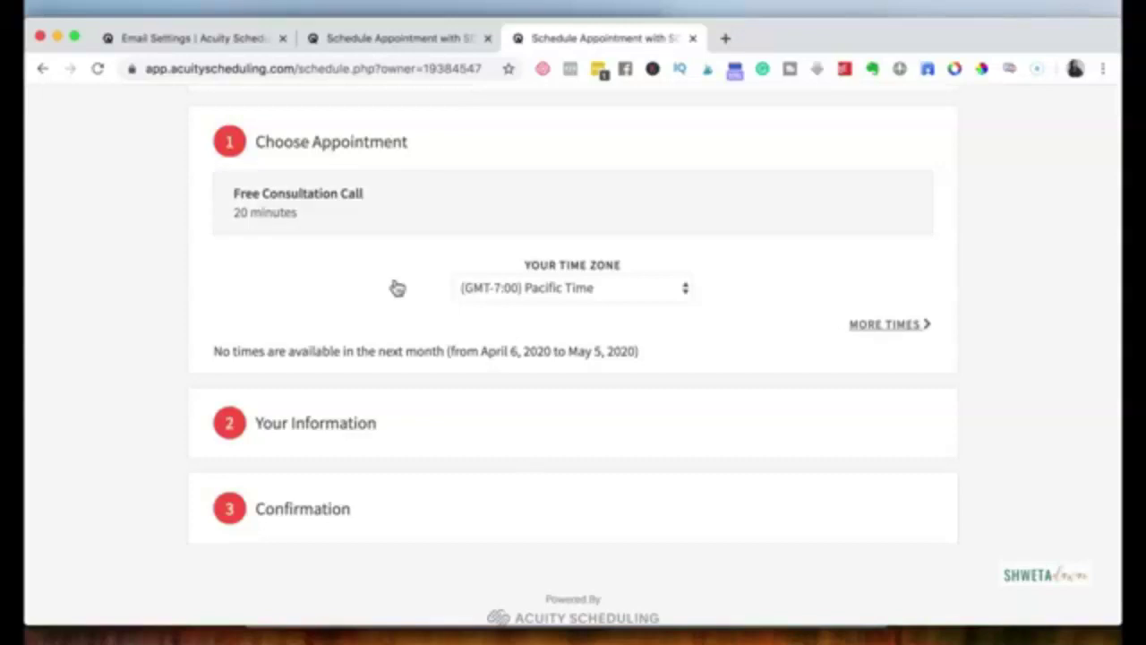
scroll(358, 241, down, 1)
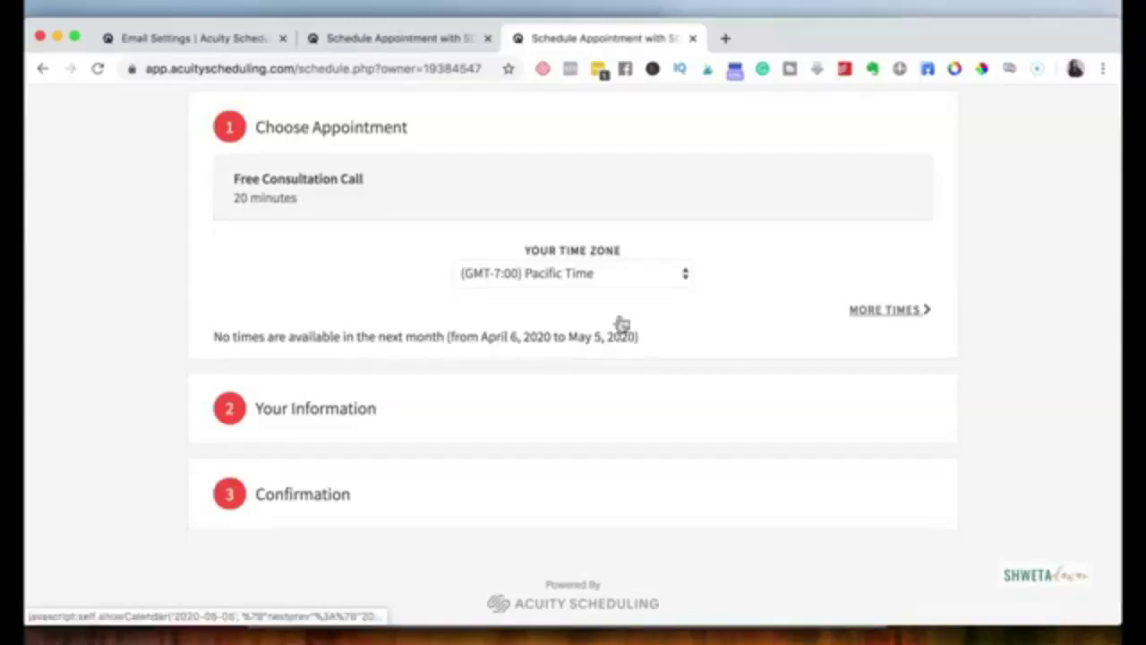
scroll(554, 340, down, 2)
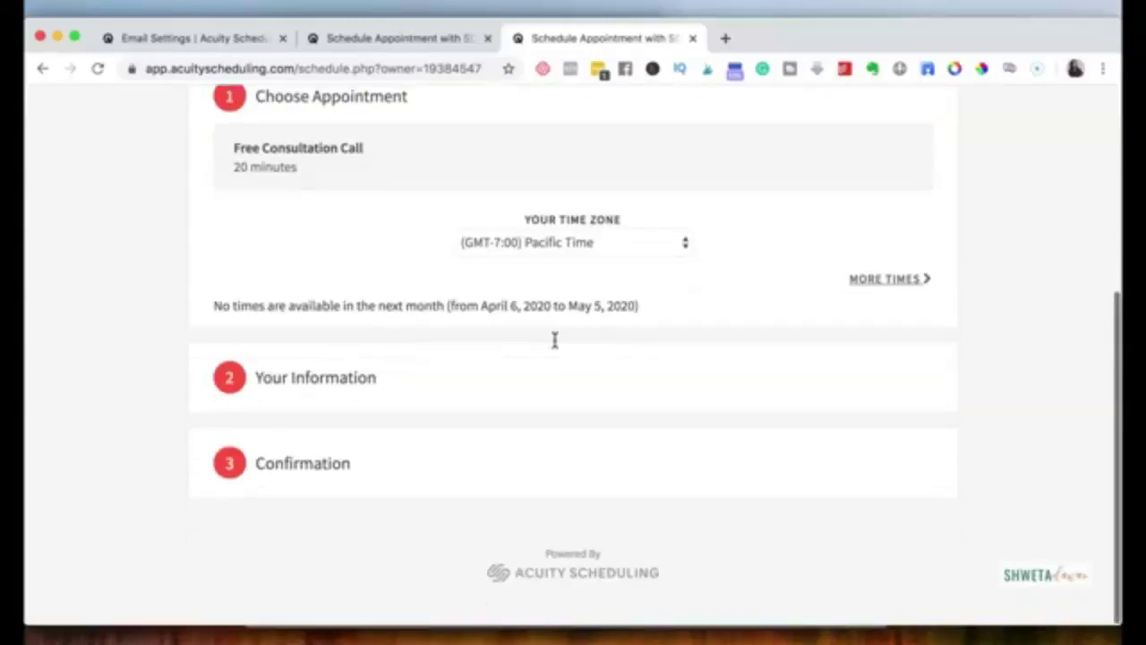